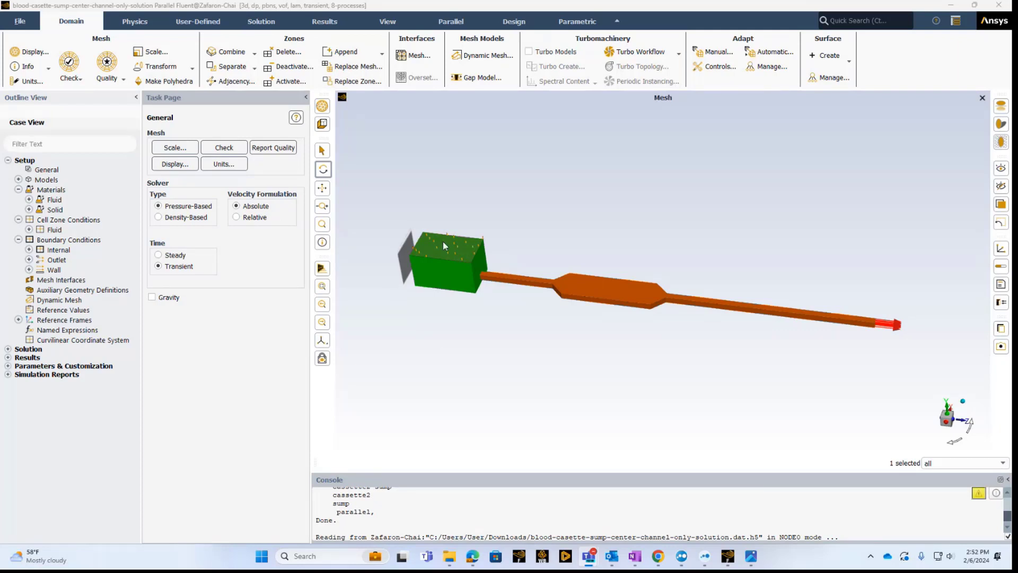
# Step: Identify the sump box's top wall face, then list the case's active models on the General page
pyautogui.click(443, 275)
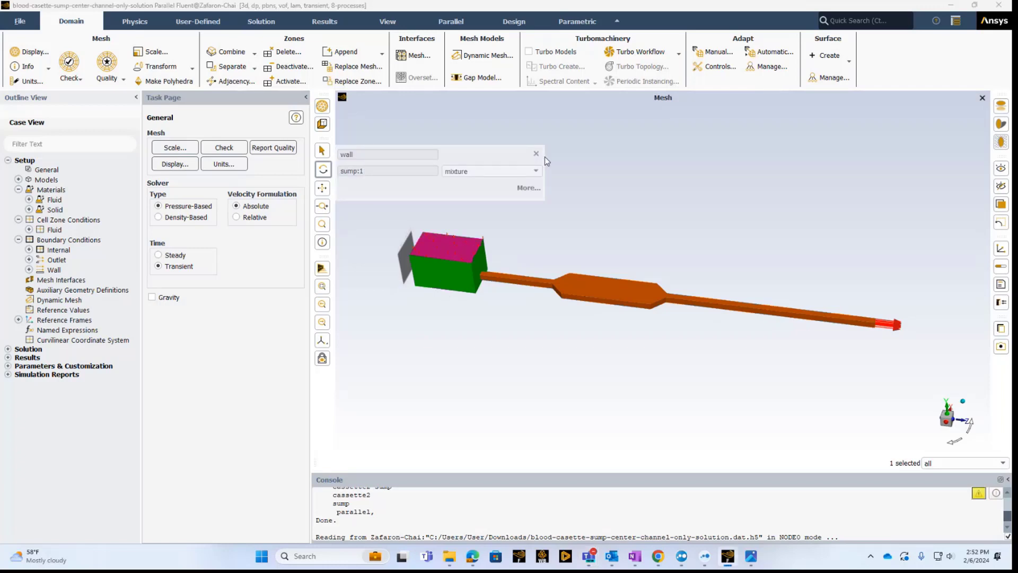
pyautogui.click(536, 154)
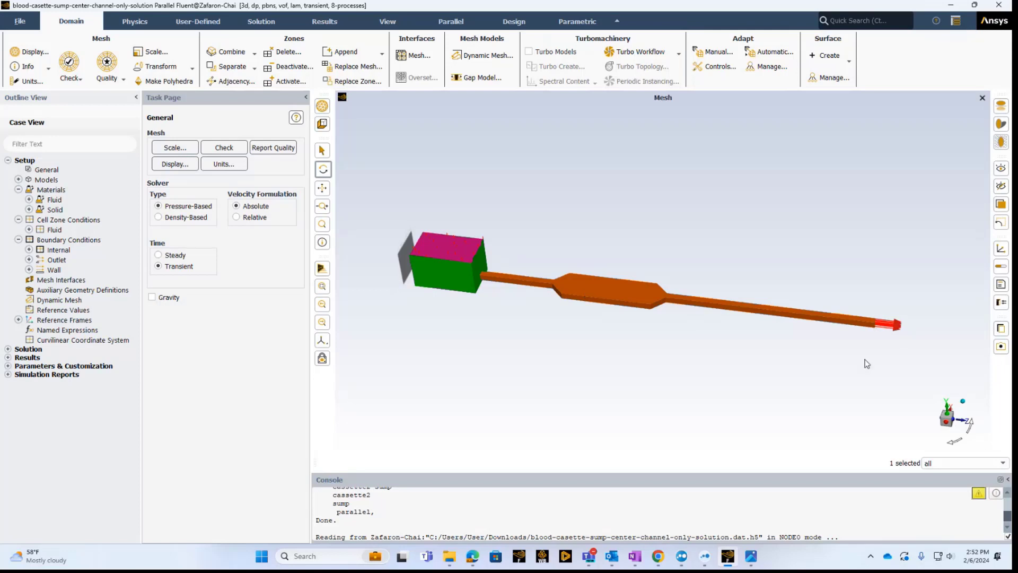
pyautogui.moveTo(563, 329); pyautogui.dragTo(555, 332)
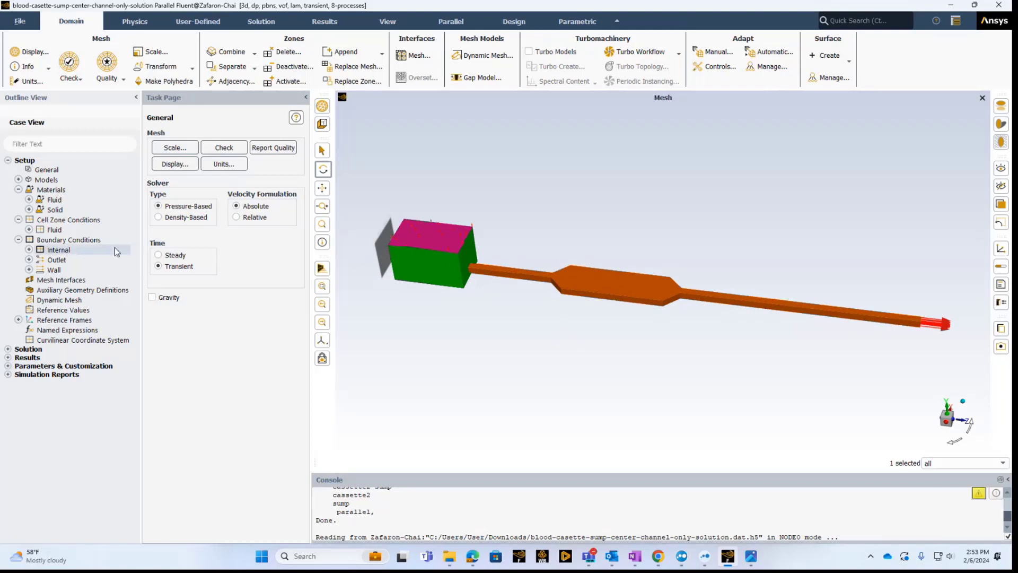
pyautogui.click(63, 171)
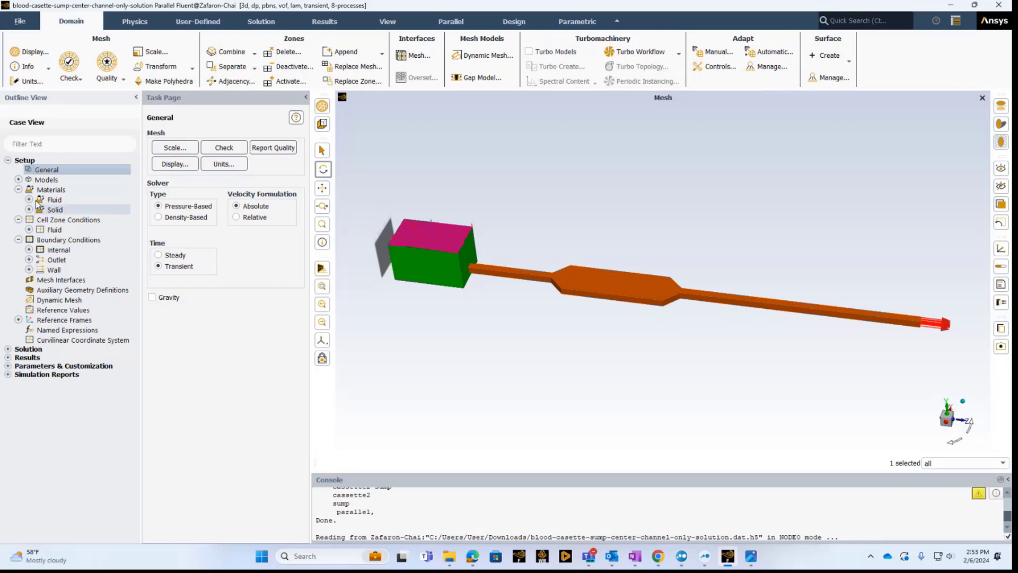
pyautogui.click(19, 180)
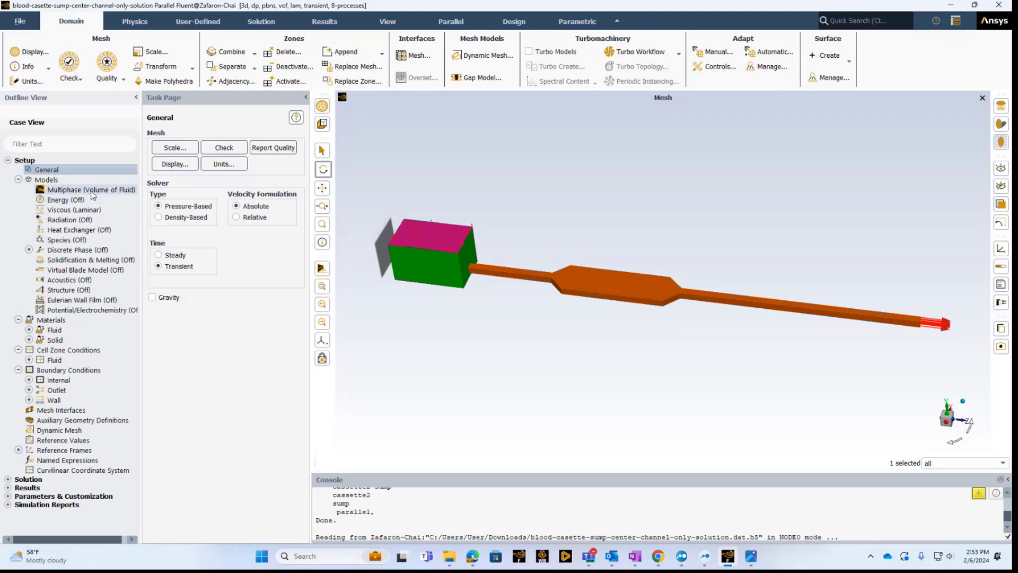
# Step: Review the VOF model's air and water-liquid phases and 0.072 N/m surface tension with wall adhesion, then apply
pyautogui.rightClick(93, 191)
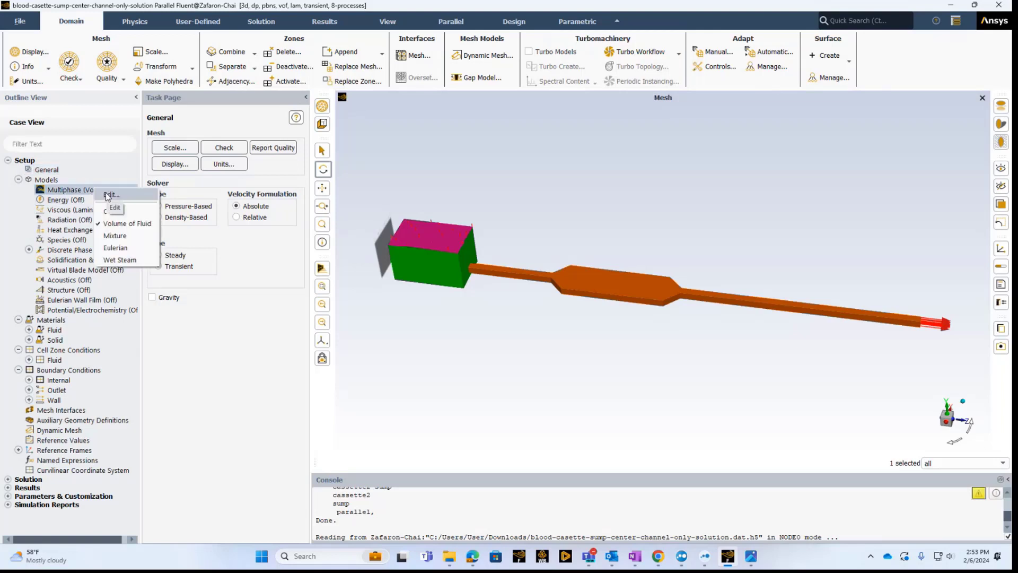
pyautogui.click(109, 196)
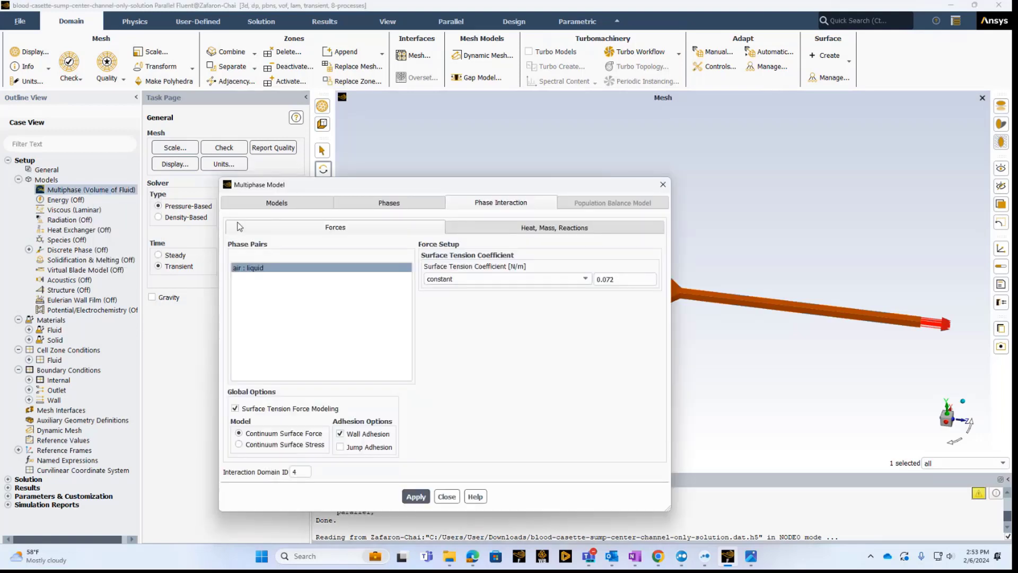
pyautogui.click(265, 205)
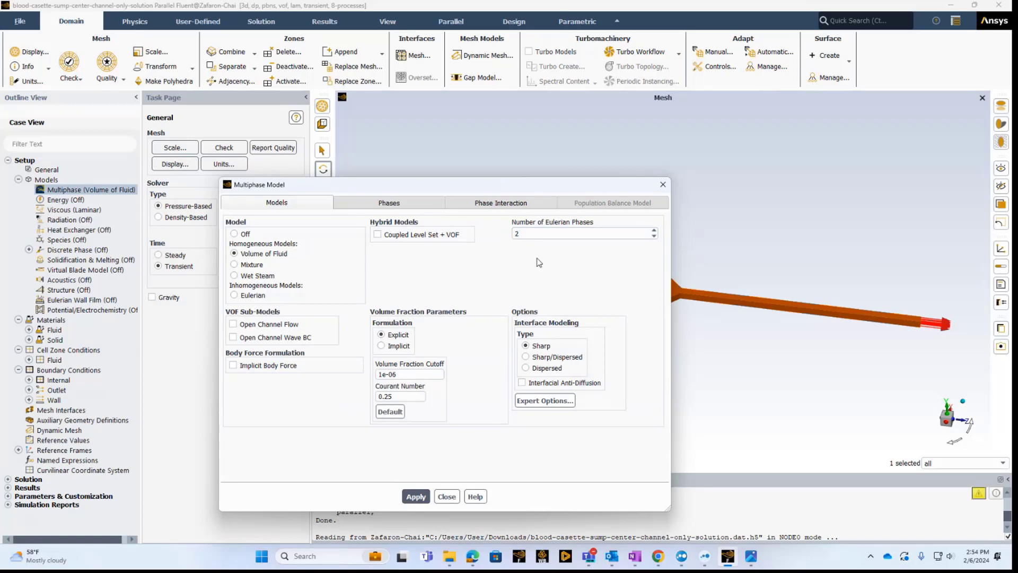
pyautogui.click(399, 203)
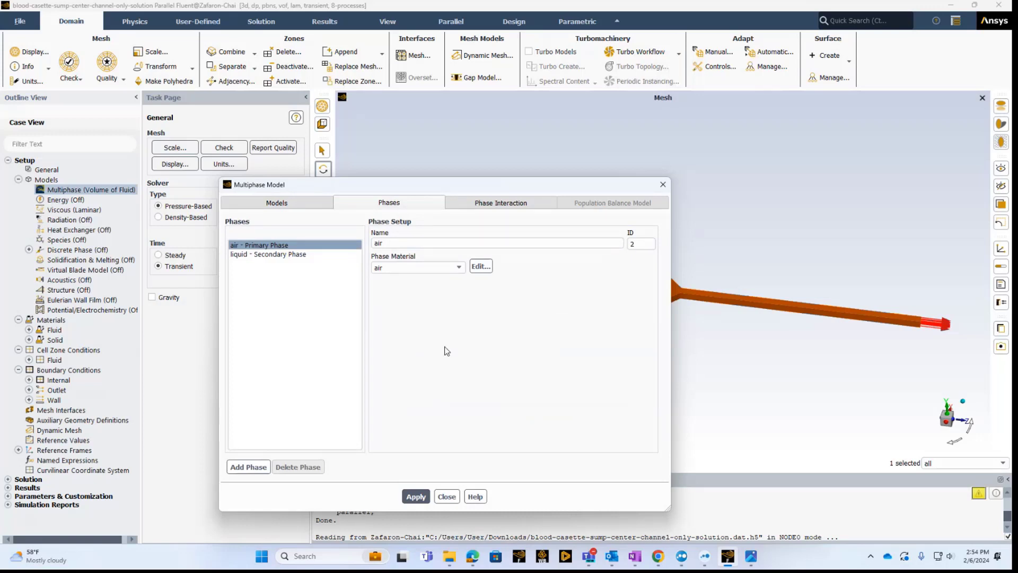
pyautogui.click(288, 255)
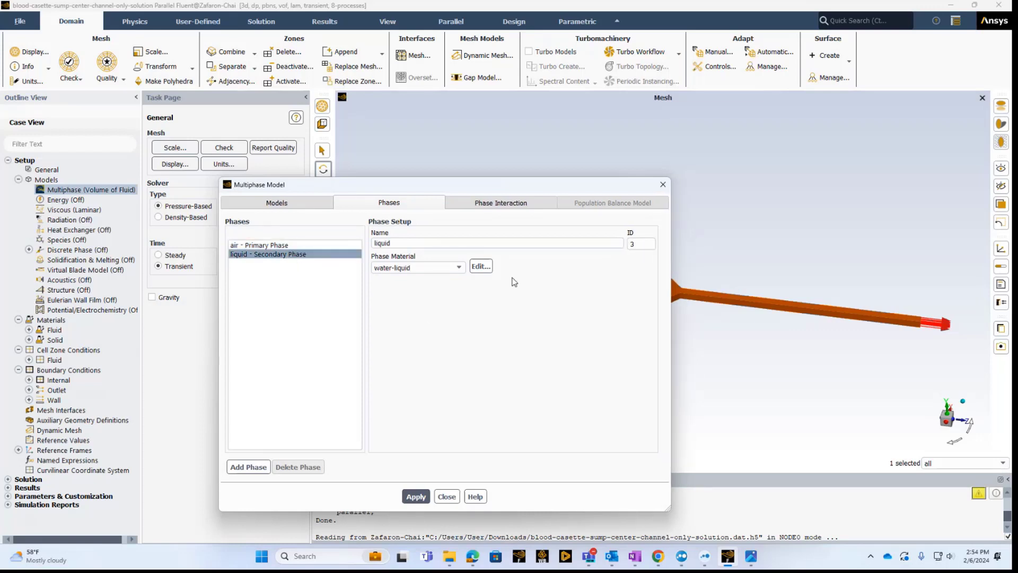
pyautogui.click(519, 205)
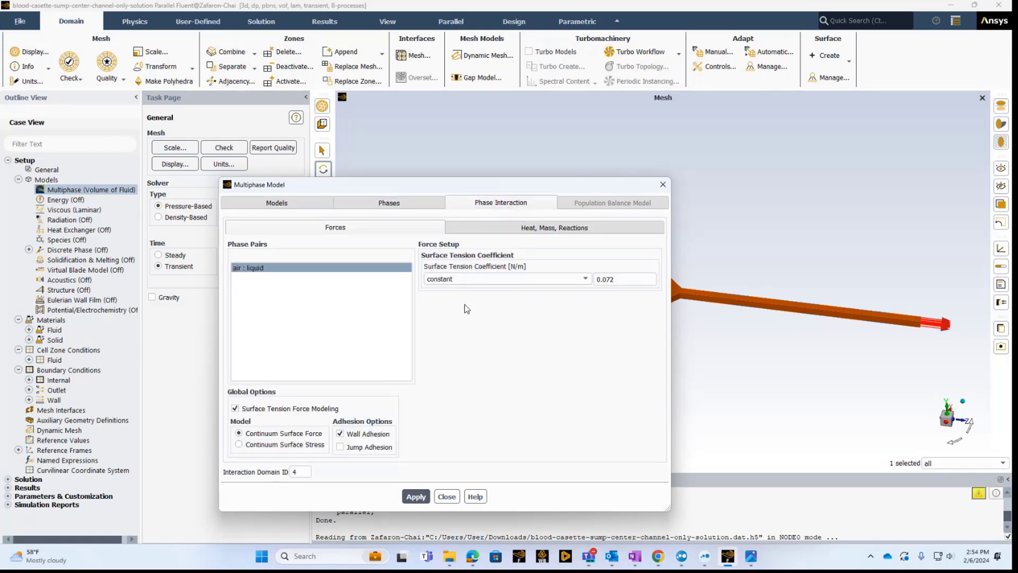
pyautogui.click(632, 278)
pyautogui.click(416, 498)
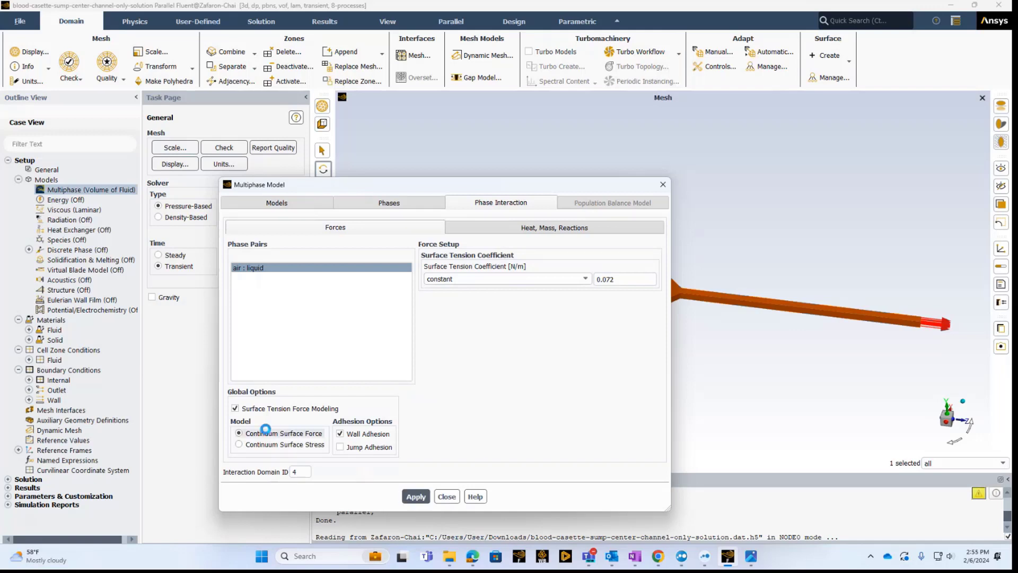
pyautogui.click(663, 184)
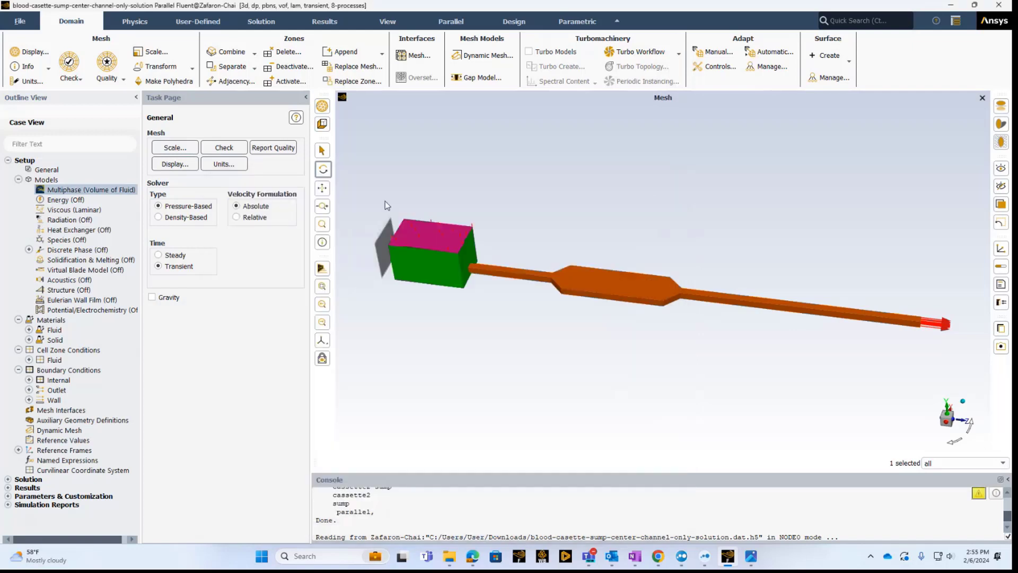
# Step: Open the Viscous model settings and keep Laminar as the flow model
pyautogui.rightClick(73, 212)
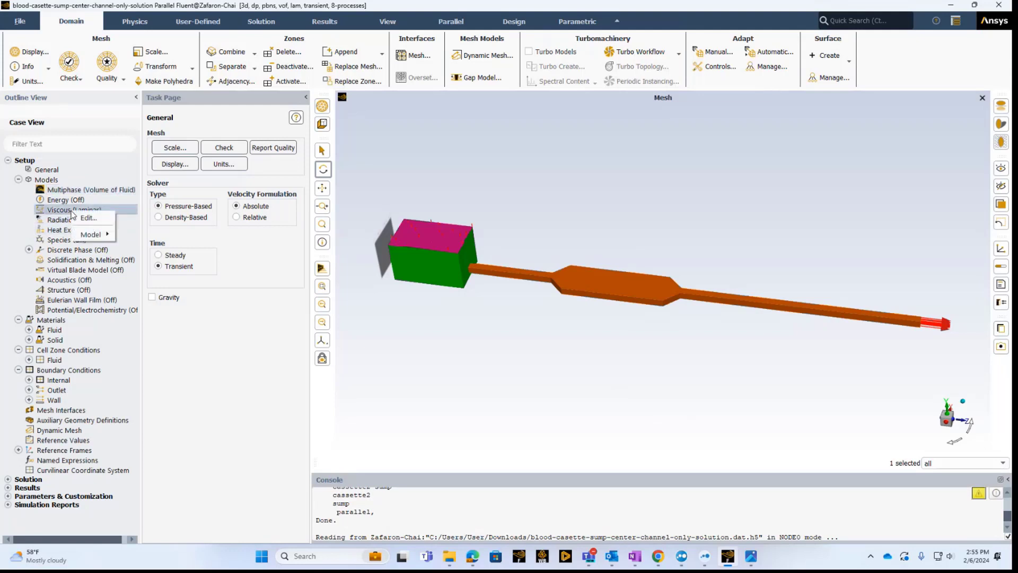
pyautogui.click(88, 218)
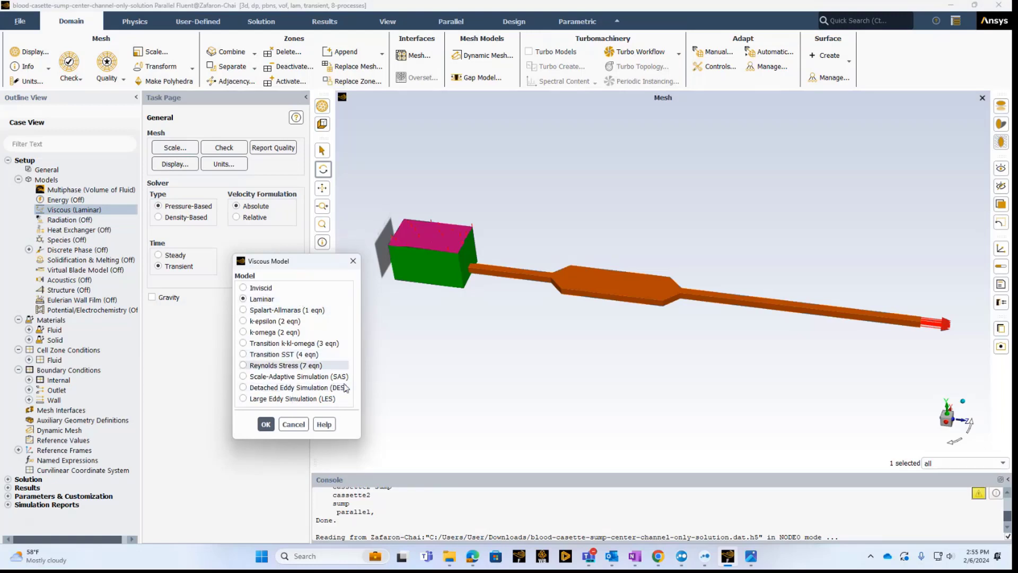
pyautogui.click(270, 426)
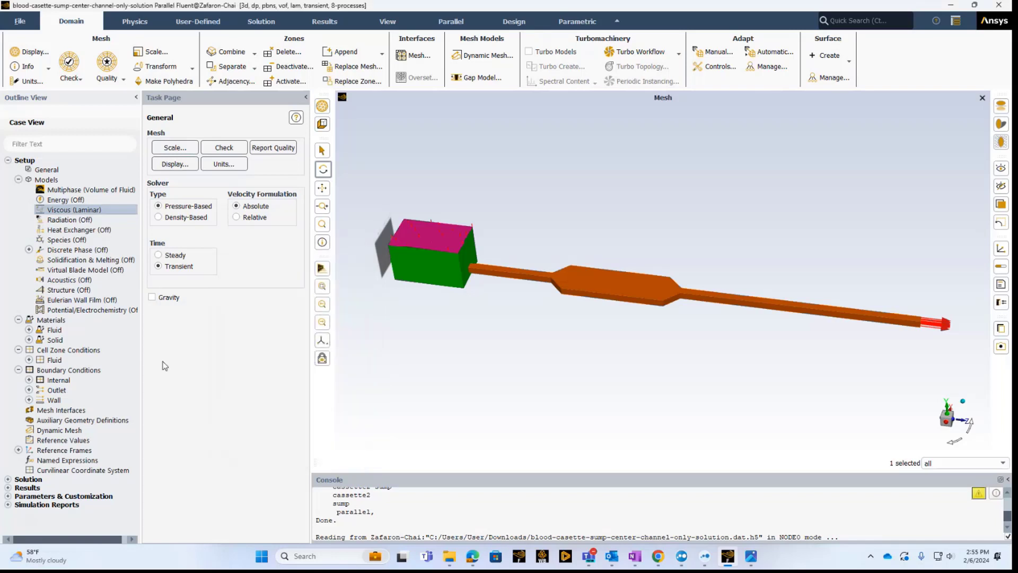
# Step: Inspect the air (1.225 kg/m³) and water-liquid (998.2 kg/m³) material properties
pyautogui.click(18, 180)
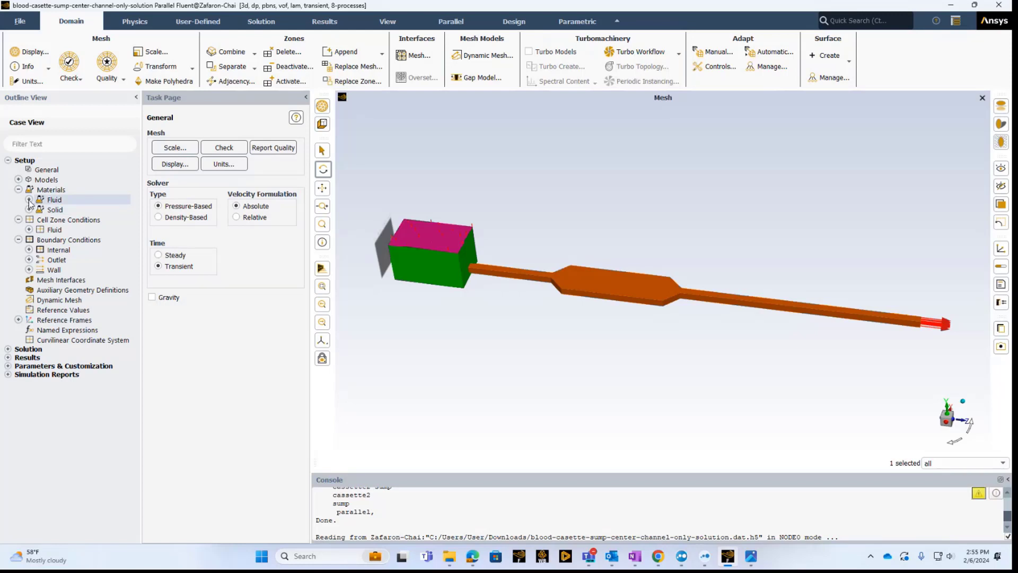
pyautogui.click(30, 200)
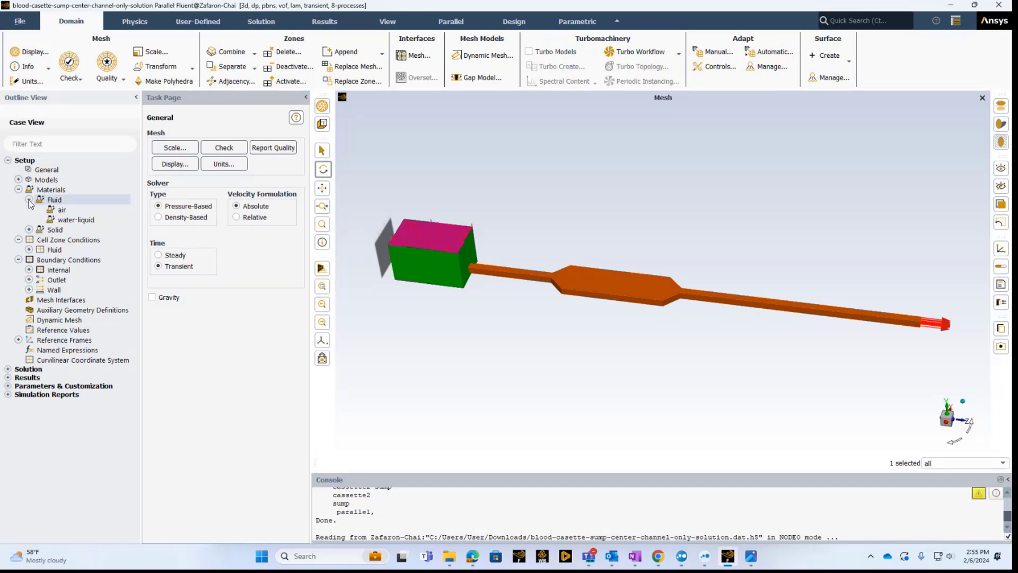
pyautogui.doubleClick(65, 213)
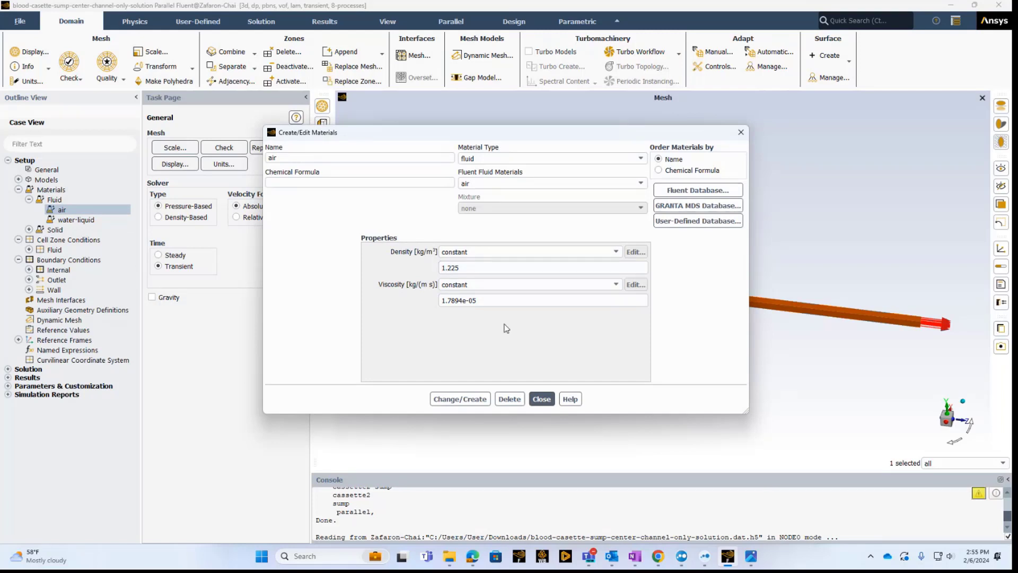
pyautogui.click(542, 399)
pyautogui.click(91, 223)
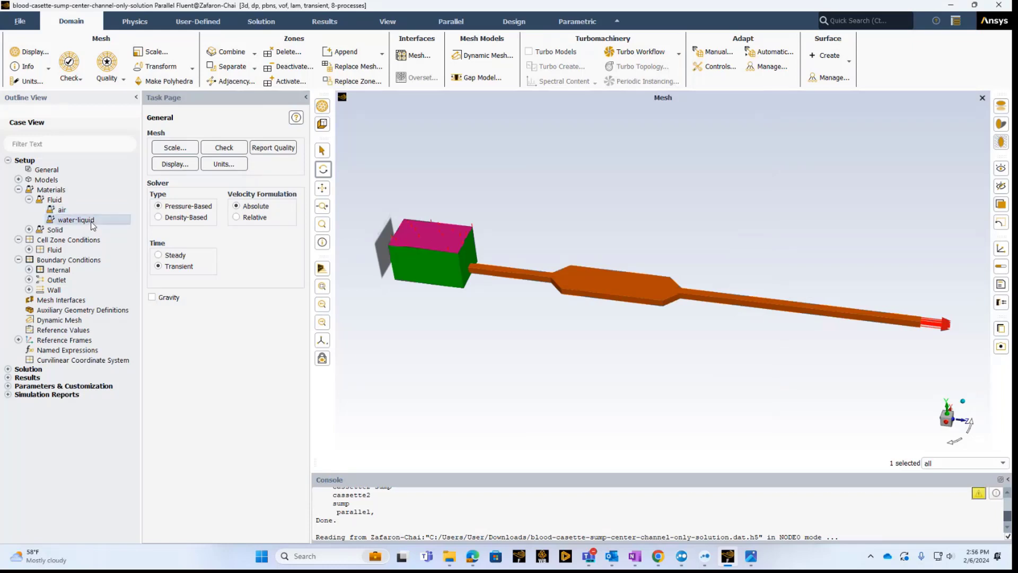
pyautogui.doubleClick(92, 223)
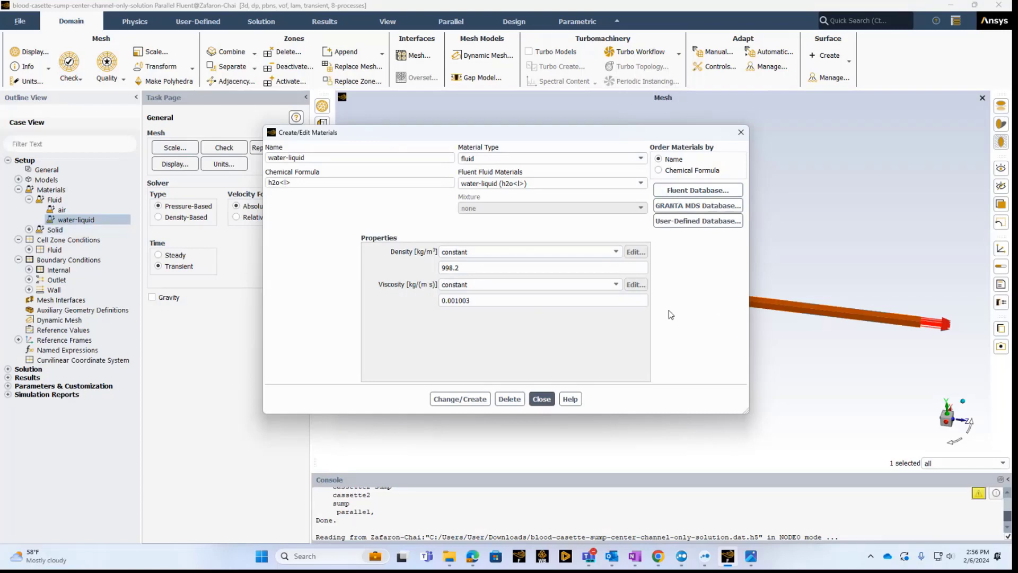
pyautogui.click(740, 132)
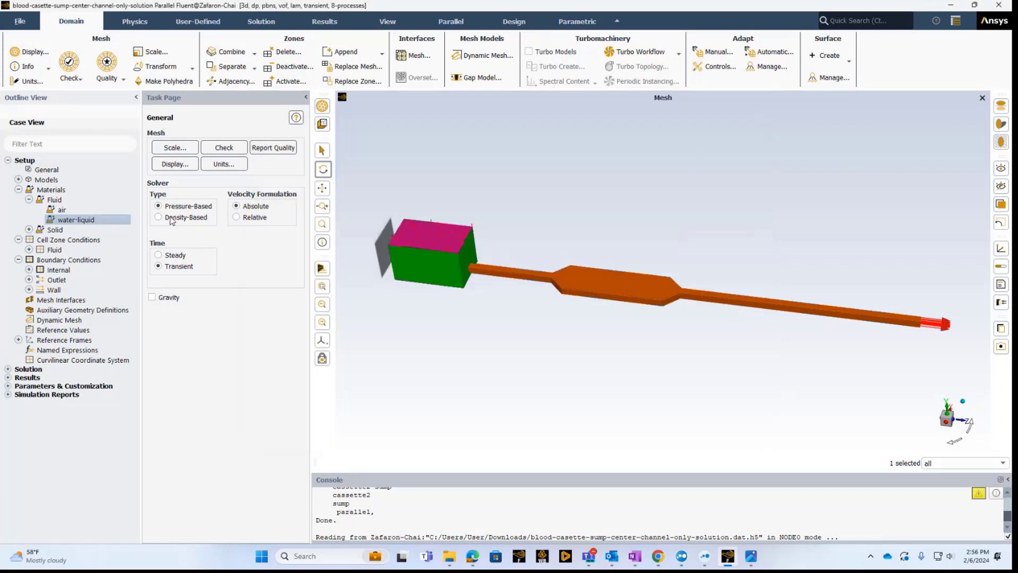
pyautogui.click(29, 200)
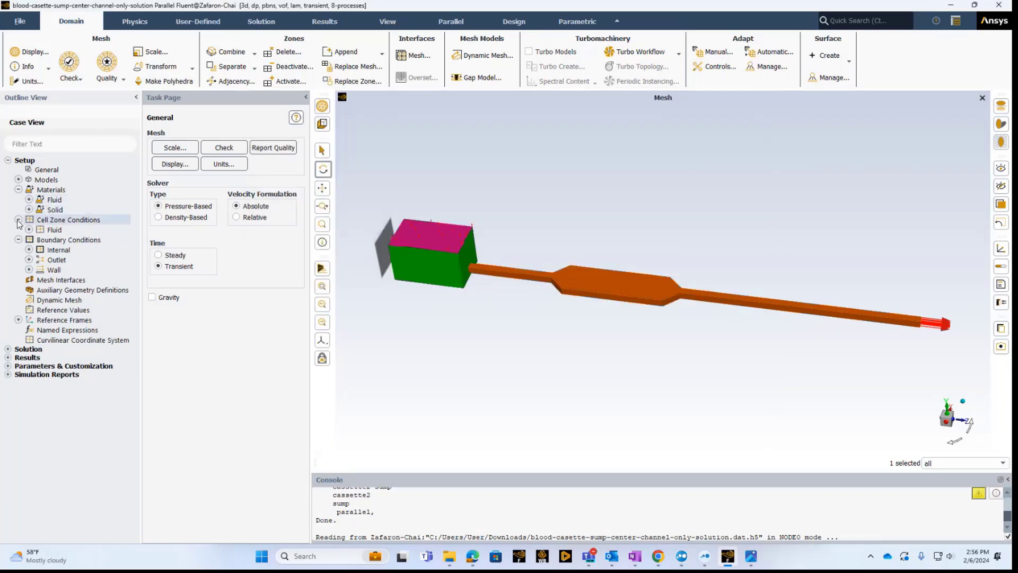
pyautogui.click(18, 221)
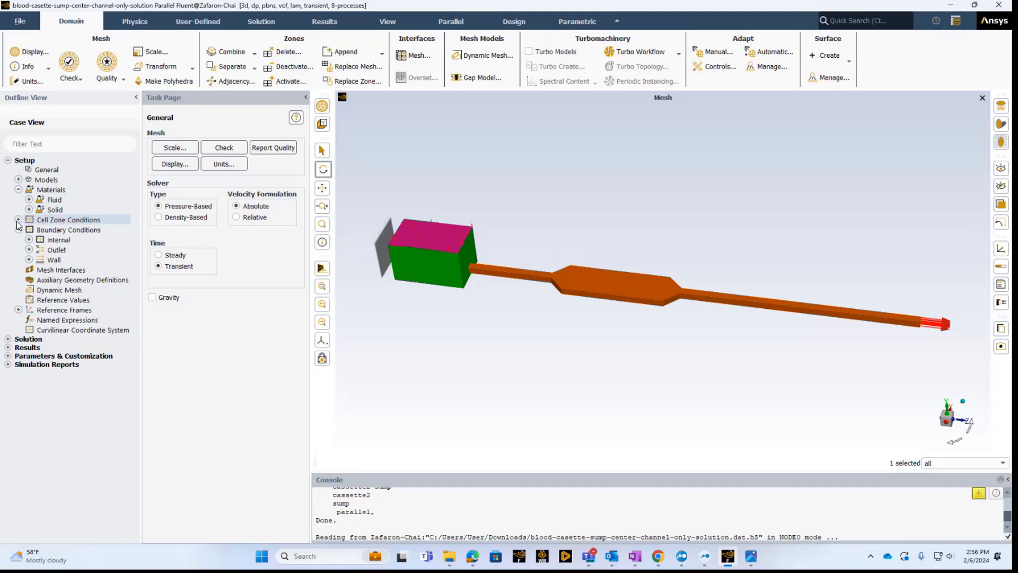
pyautogui.click(17, 221)
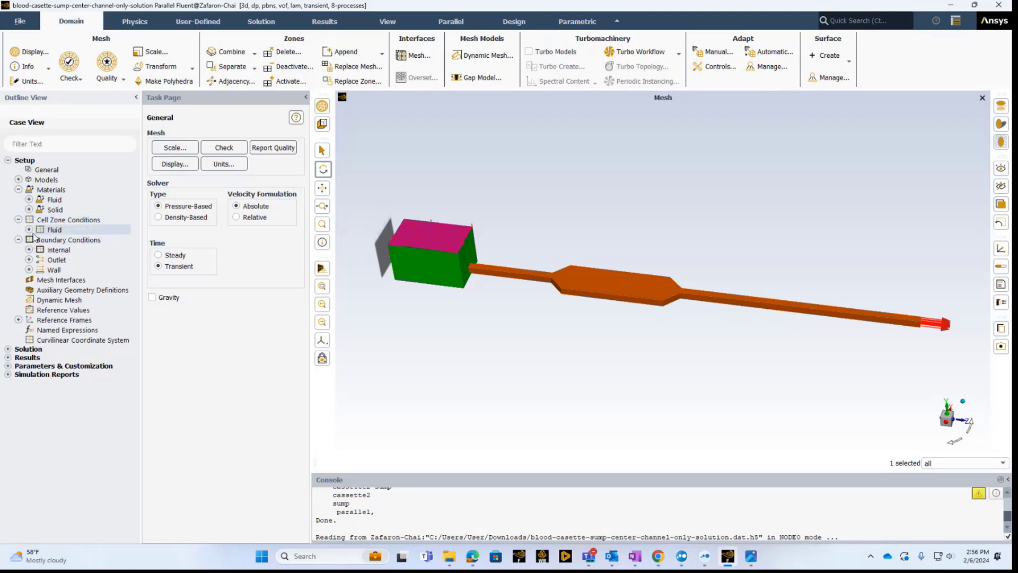
pyautogui.click(29, 230)
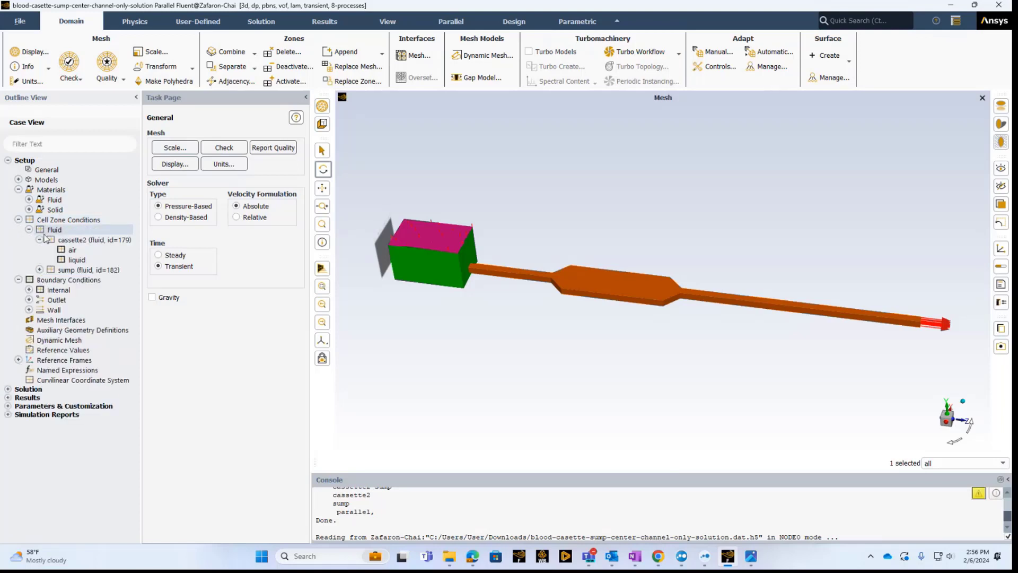
pyautogui.rightClick(89, 241)
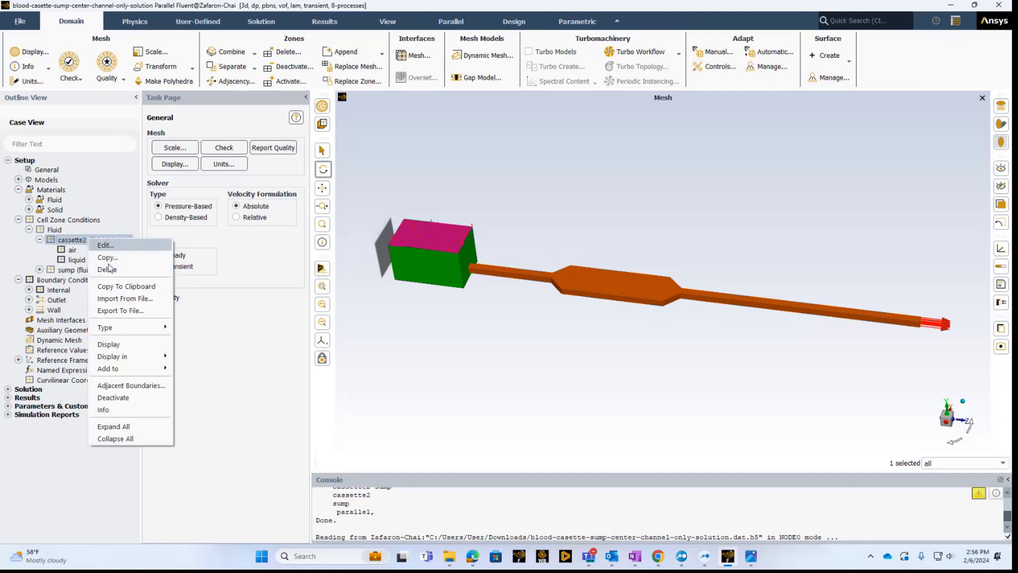
pyautogui.moveTo(165, 360)
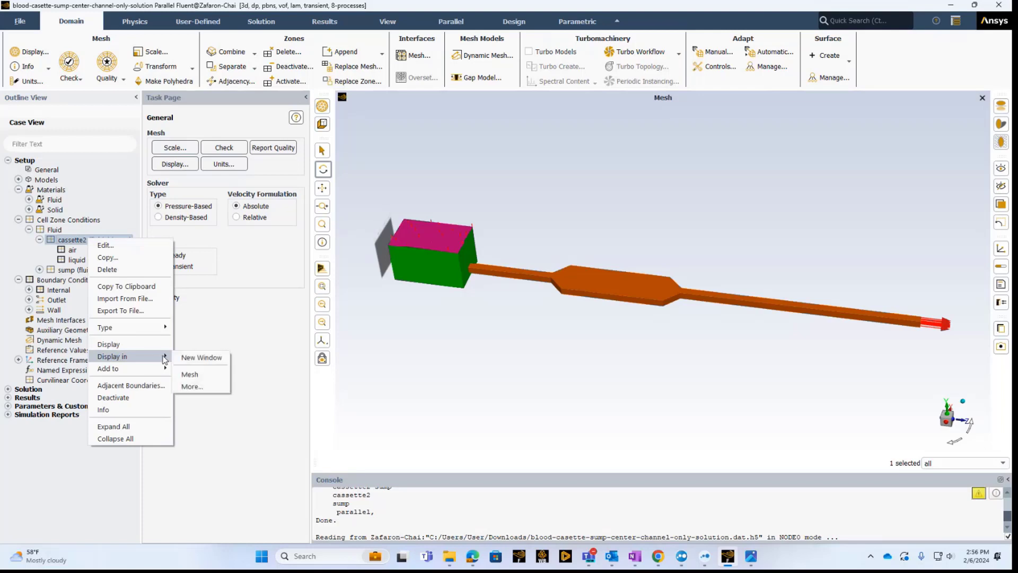
pyautogui.click(202, 357)
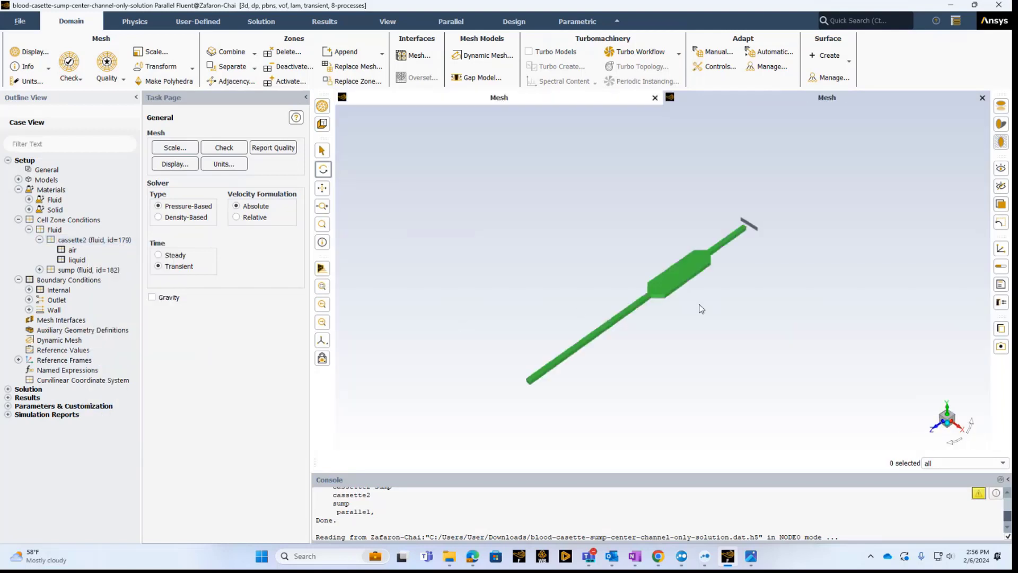
pyautogui.moveTo(699, 304); pyautogui.dragTo(617, 384)
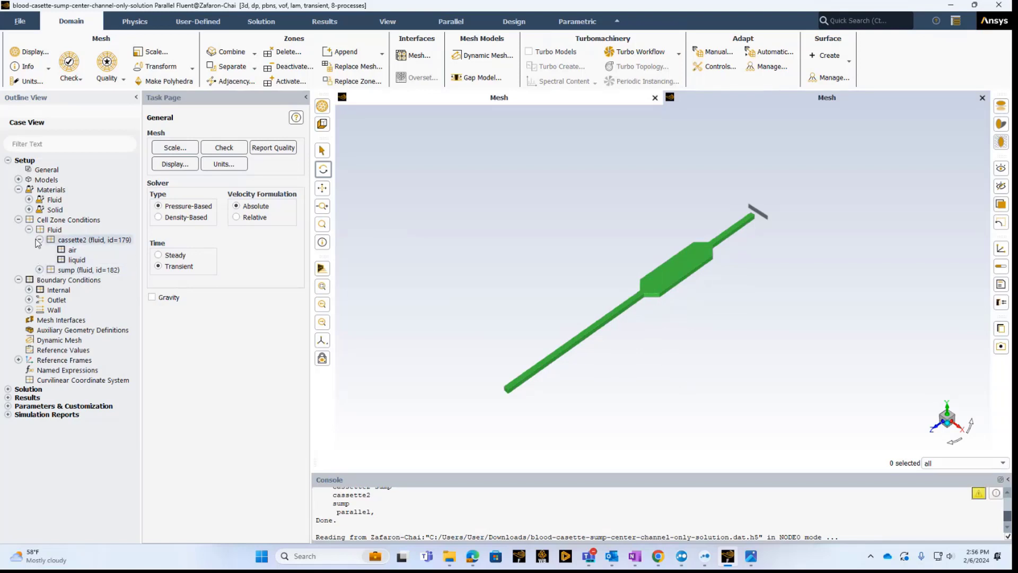
pyautogui.click(984, 97)
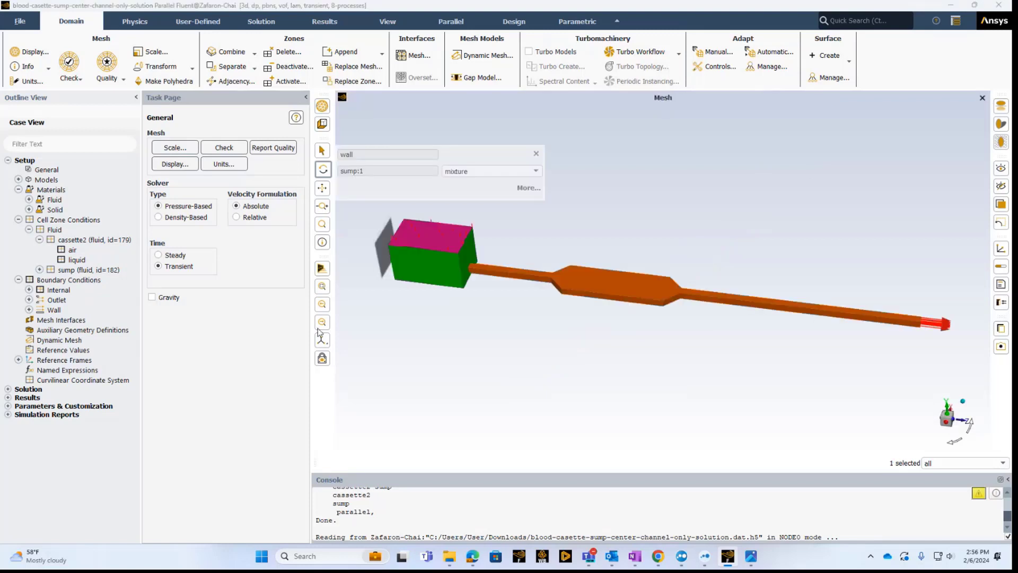
pyautogui.click(39, 270)
pyautogui.rightClick(76, 270)
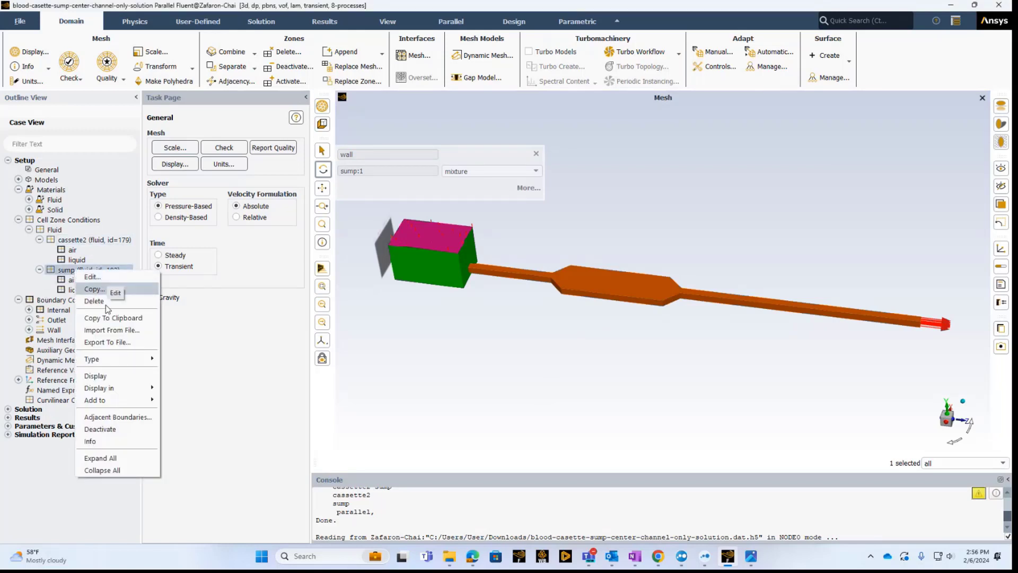
pyautogui.moveTo(100, 388)
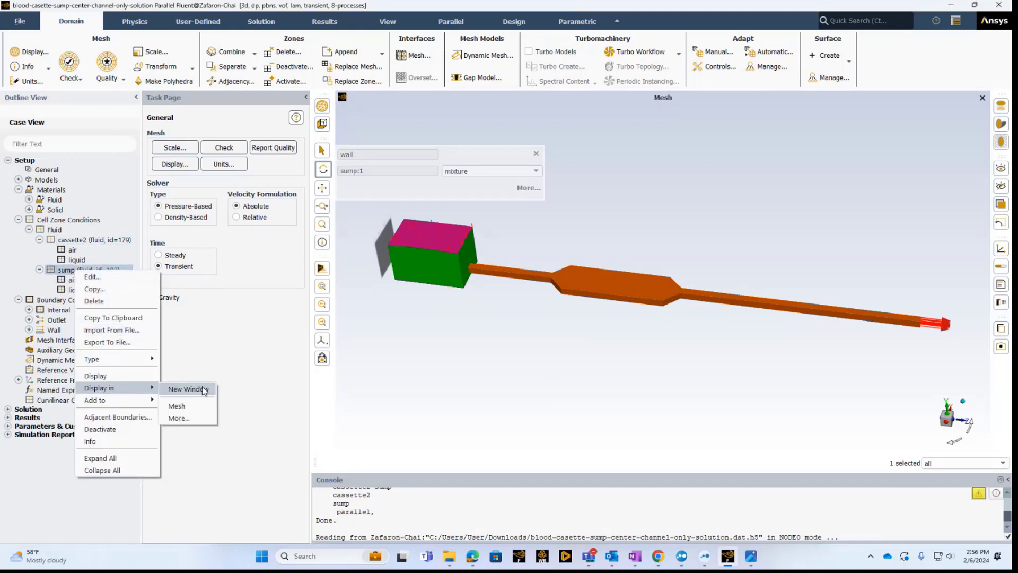
pyautogui.click(199, 389)
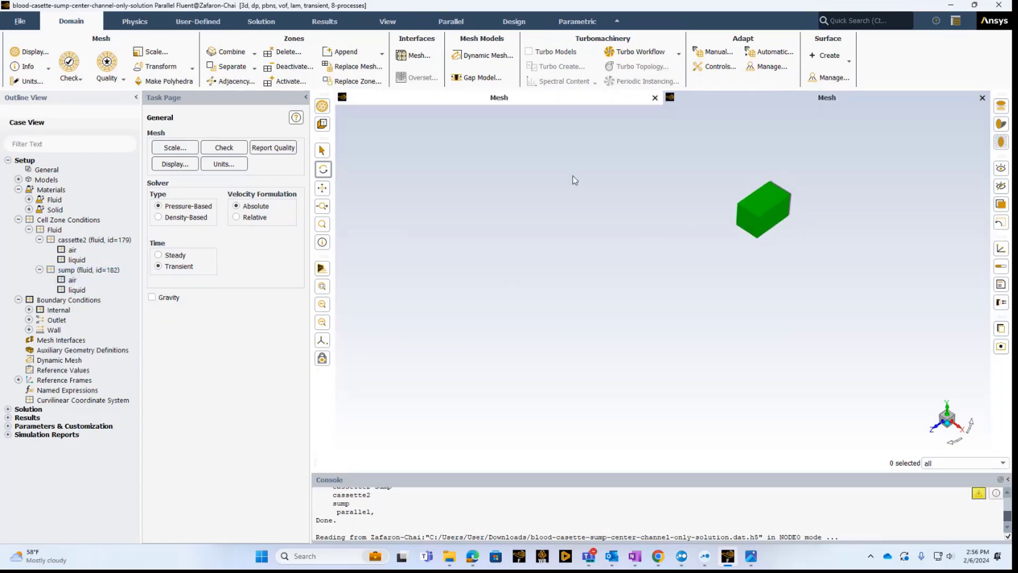
pyautogui.click(982, 98)
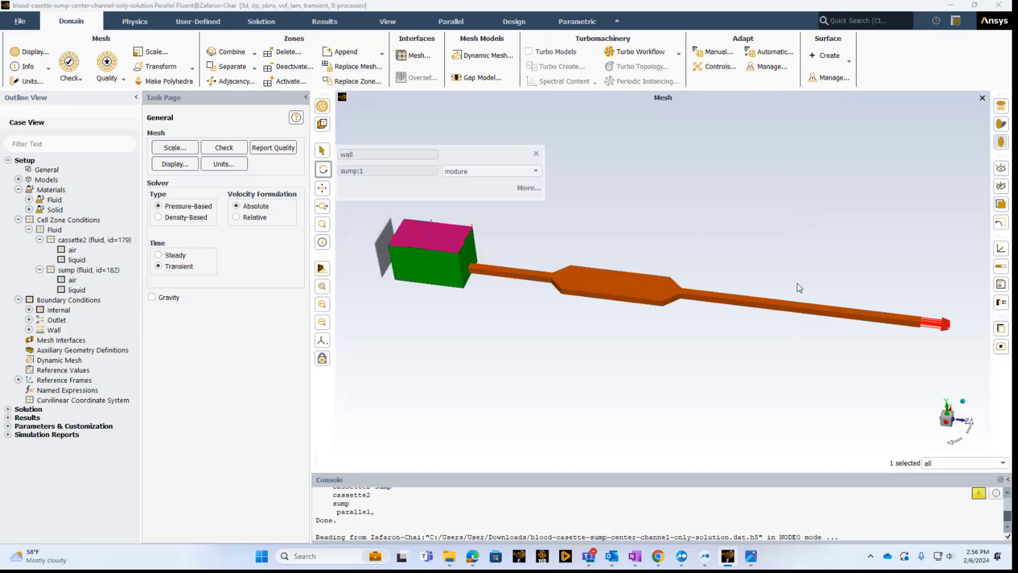
pyautogui.click(536, 153)
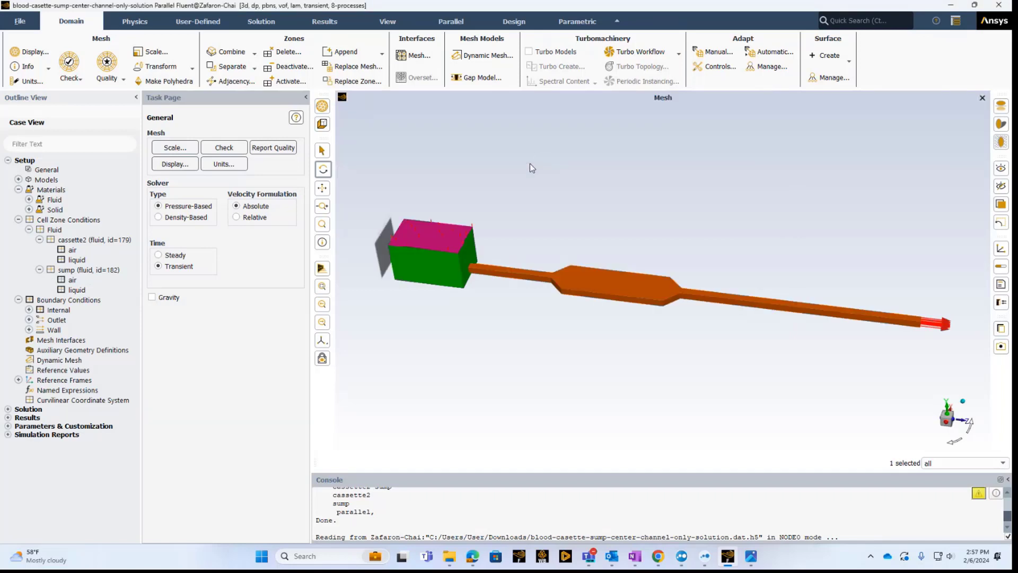
pyautogui.rightClick(75, 242)
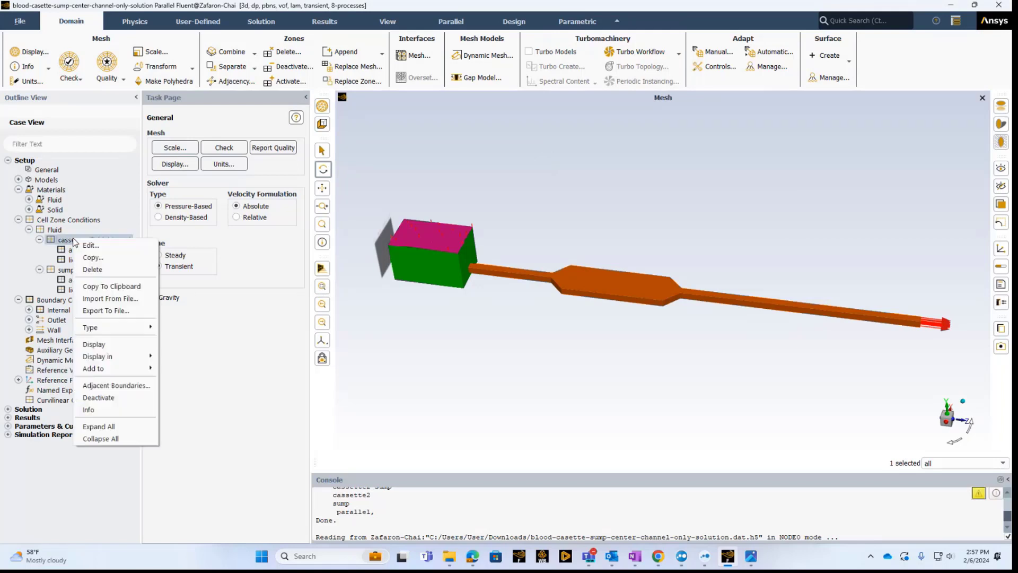
pyautogui.click(82, 242)
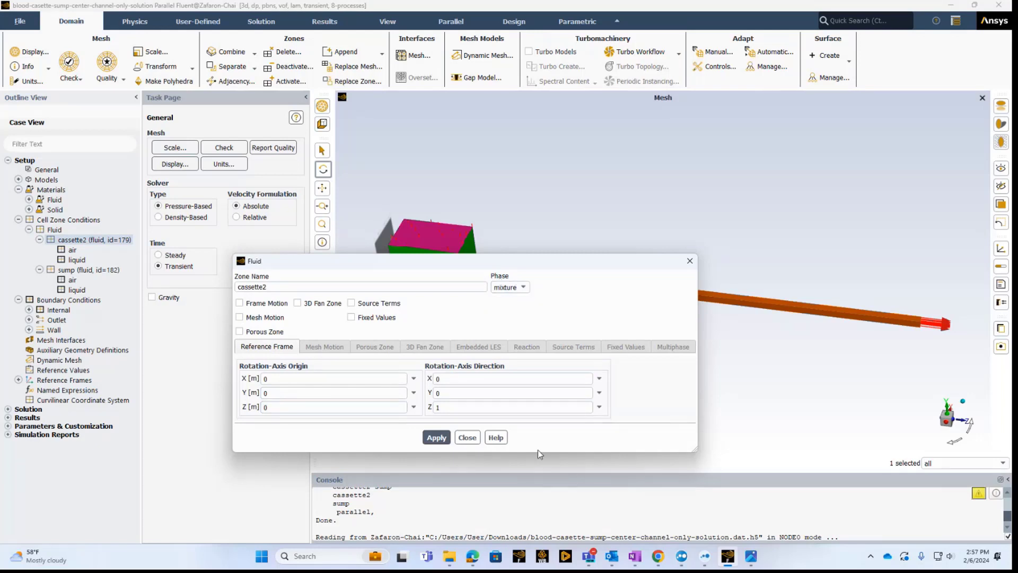
pyautogui.click(437, 438)
pyautogui.click(689, 261)
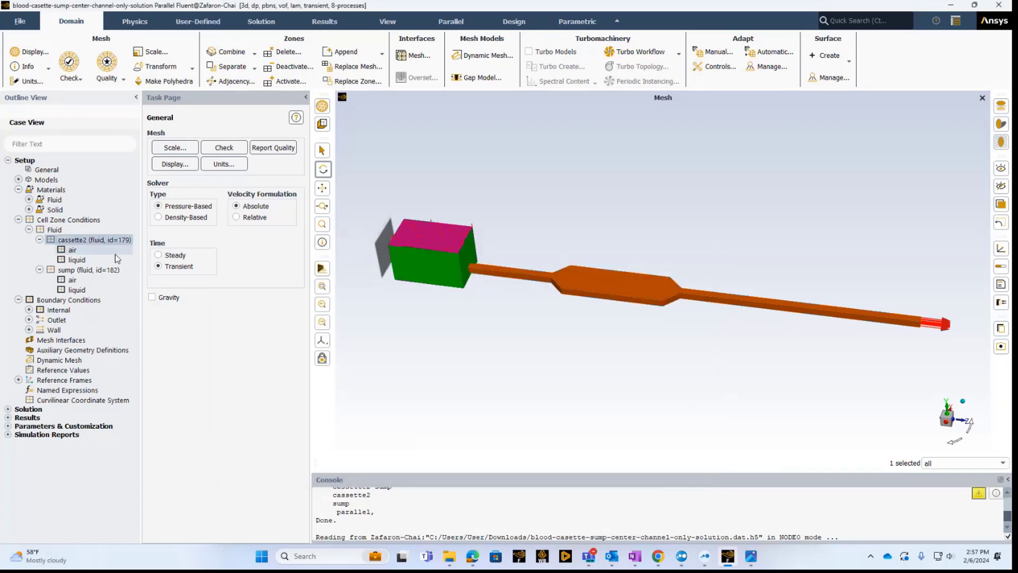
pyautogui.rightClick(99, 271)
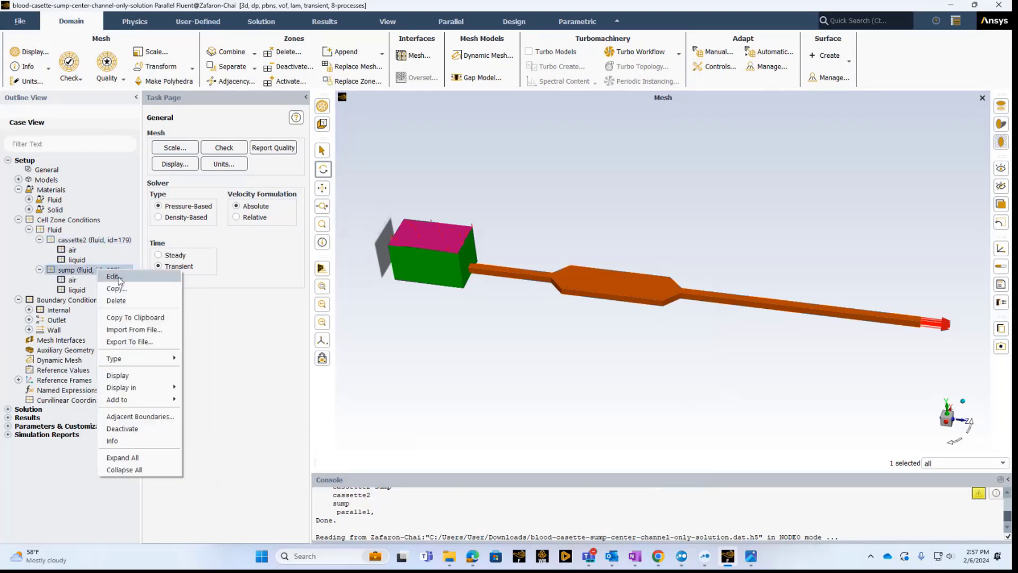
pyautogui.click(114, 276)
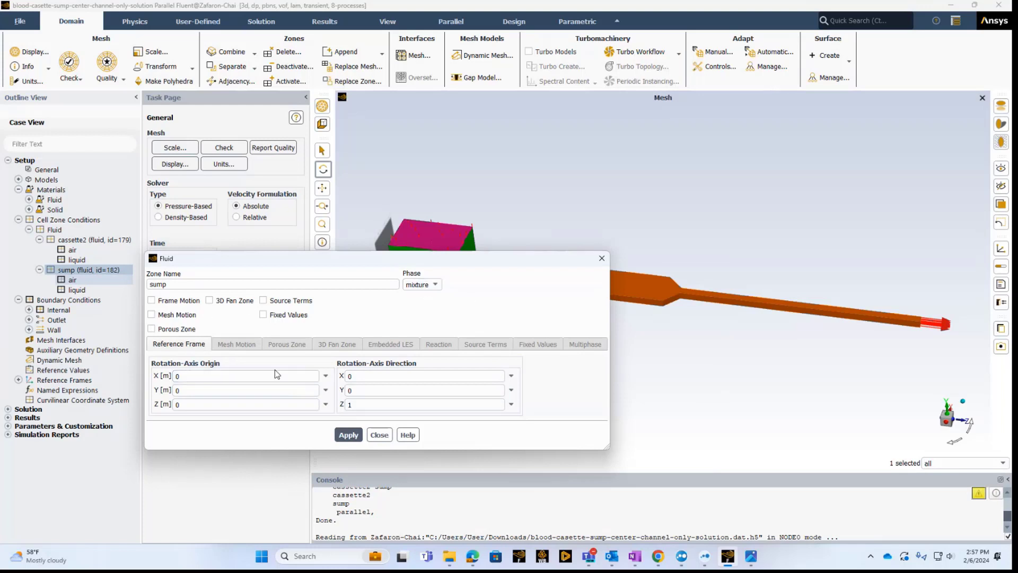
pyautogui.click(371, 440)
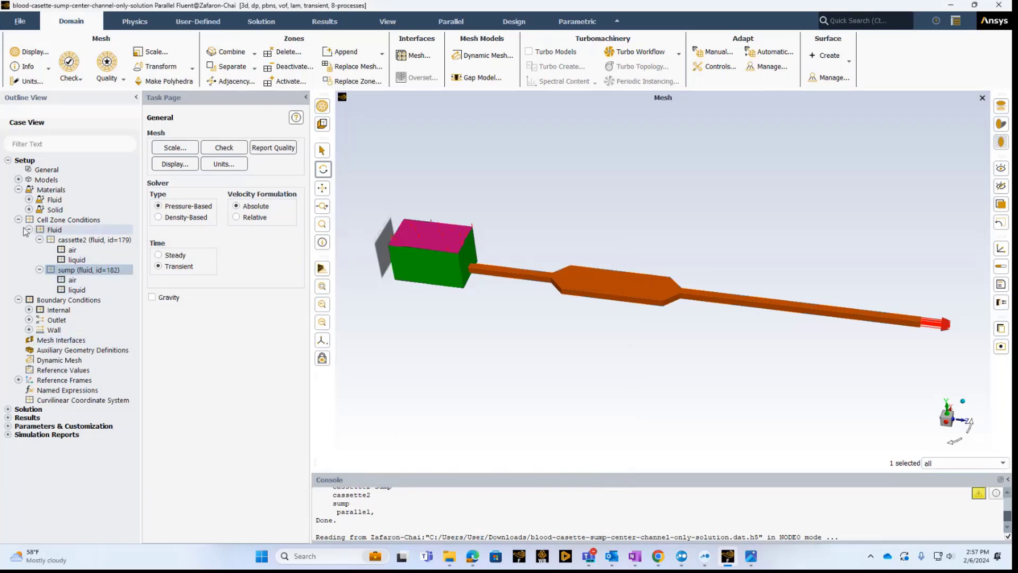
# Step: Collapse Materials and Cell Zone Conditions, then list the Outlet group's outlet and sump_outlet boundaries
pyautogui.click(19, 189)
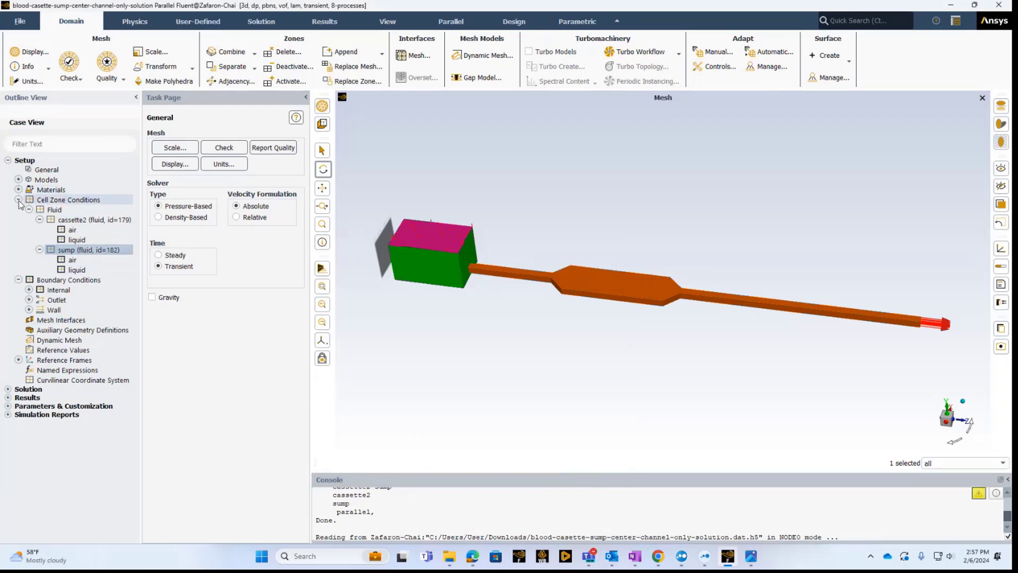
pyautogui.click(19, 200)
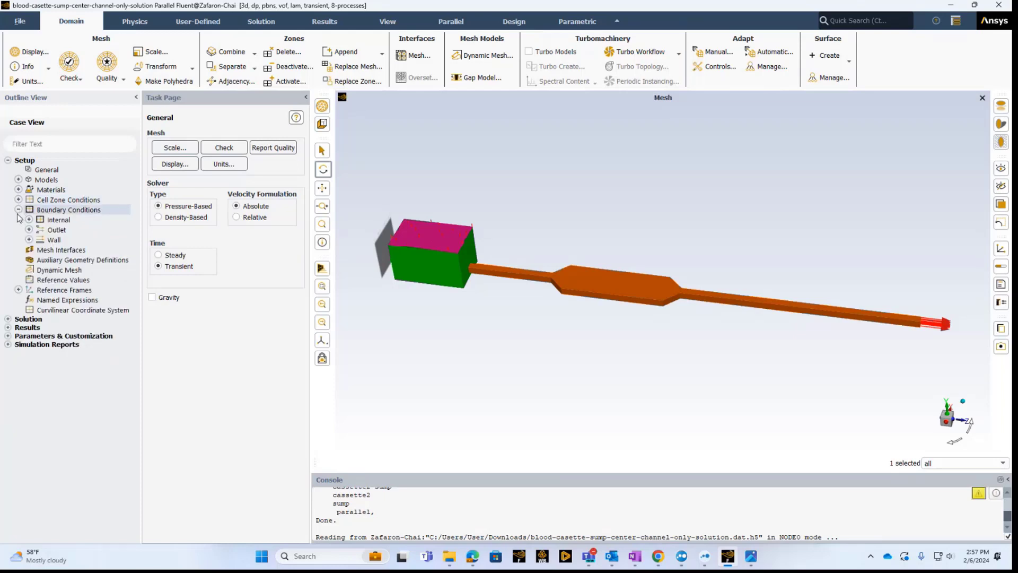
pyautogui.click(18, 210)
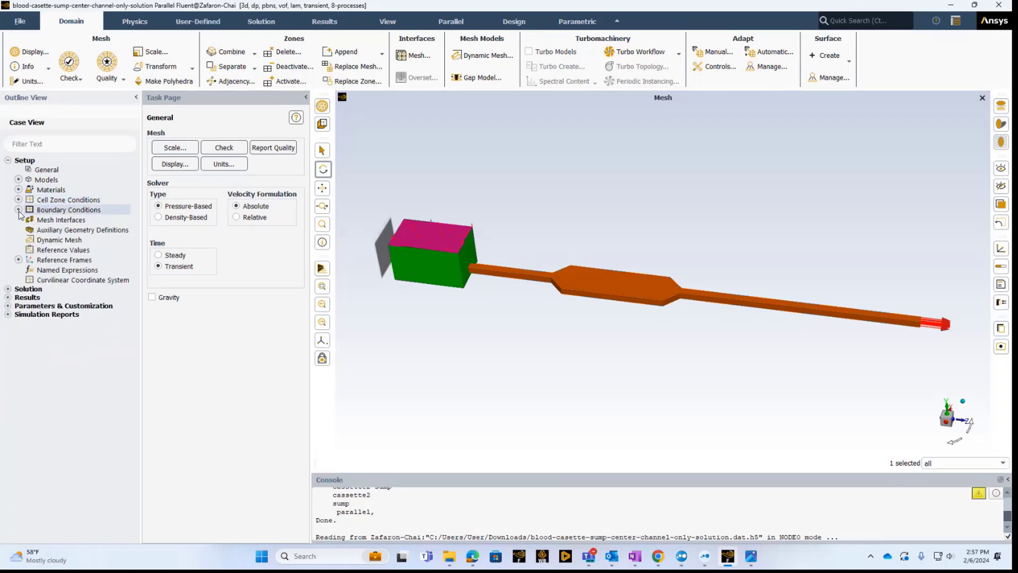
pyautogui.click(18, 210)
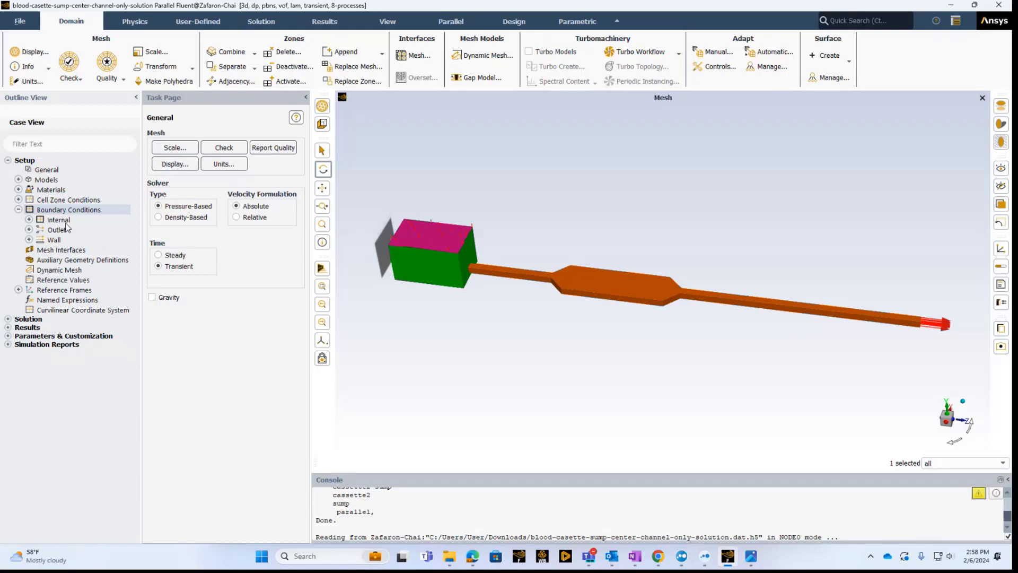
pyautogui.click(68, 222)
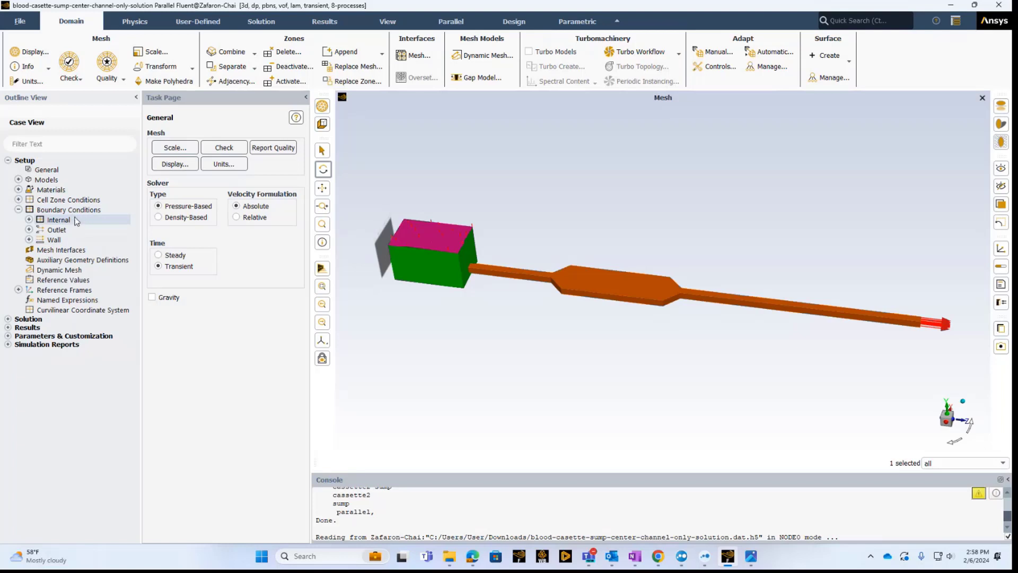
pyautogui.click(62, 230)
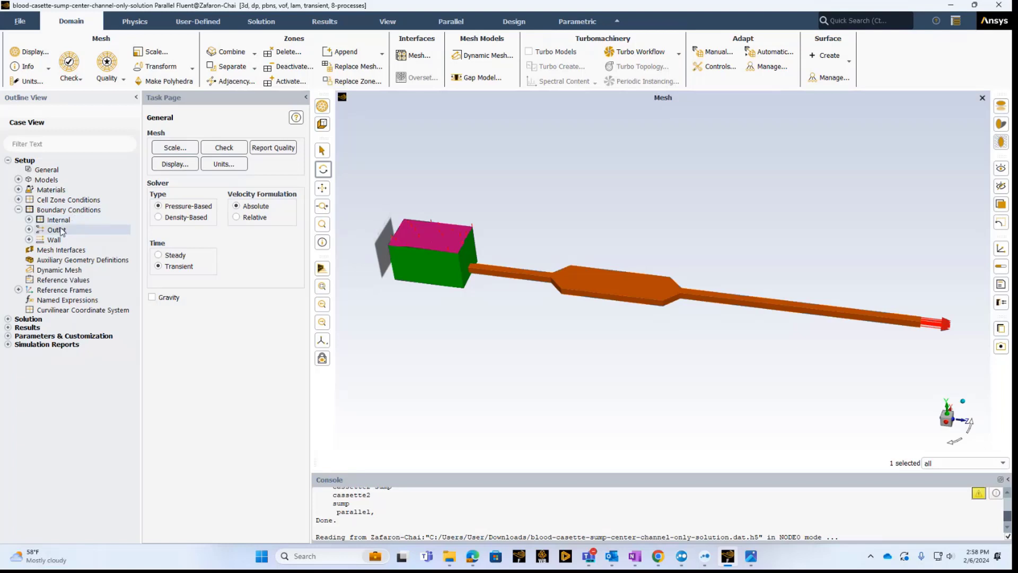
pyautogui.click(29, 229)
pyautogui.click(60, 240)
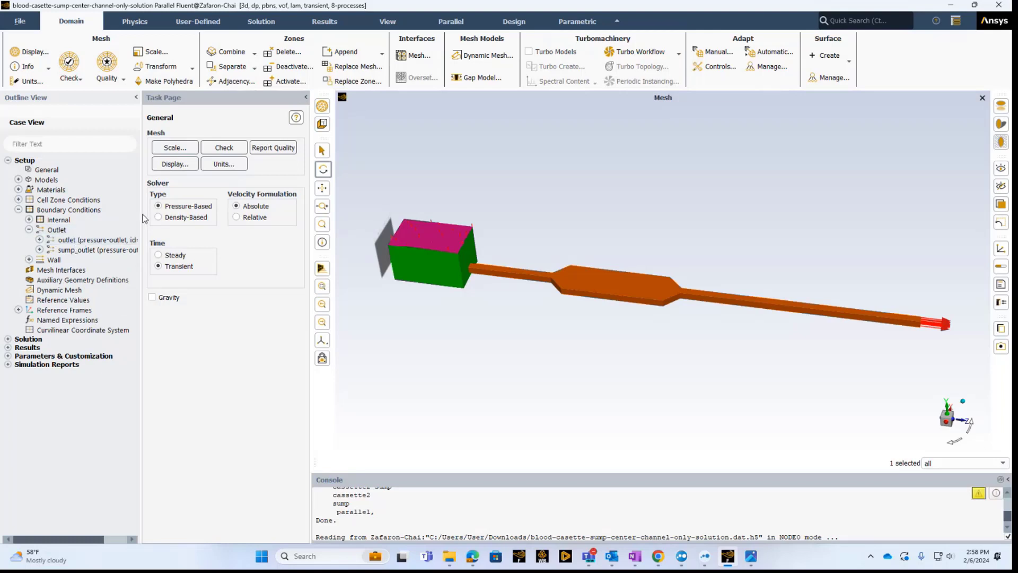
pyautogui.moveTo(142, 213); pyautogui.dragTo(186, 213)
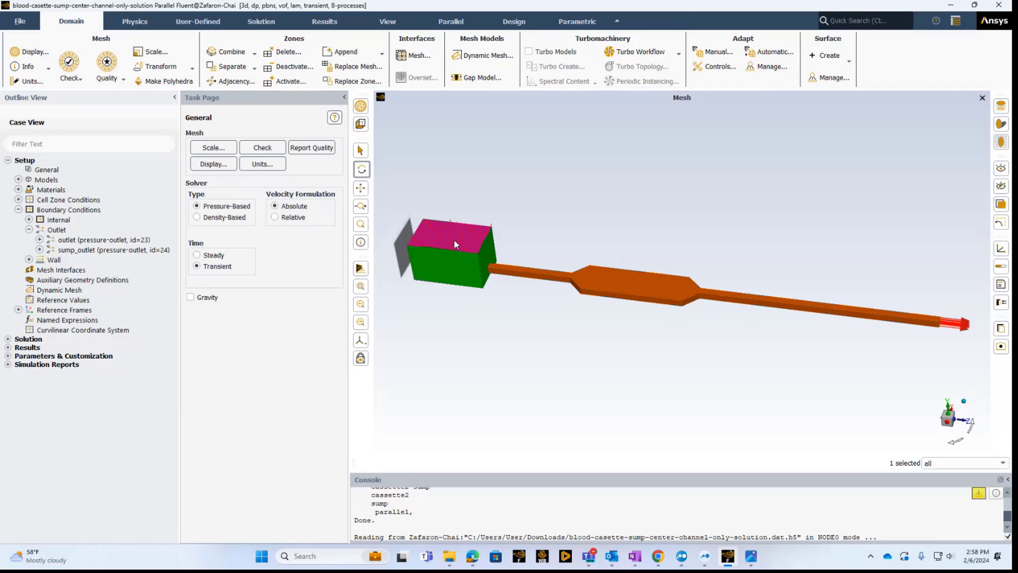
# Step: Apply the outlet boundary's 0 Pa gauge pressure settings
pyautogui.rightClick(101, 239)
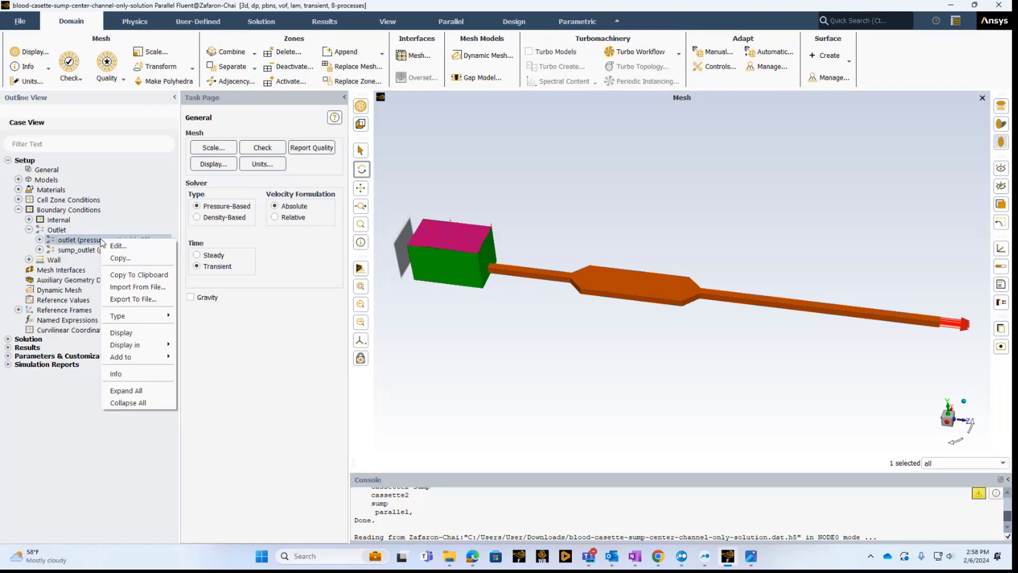
pyautogui.click(127, 246)
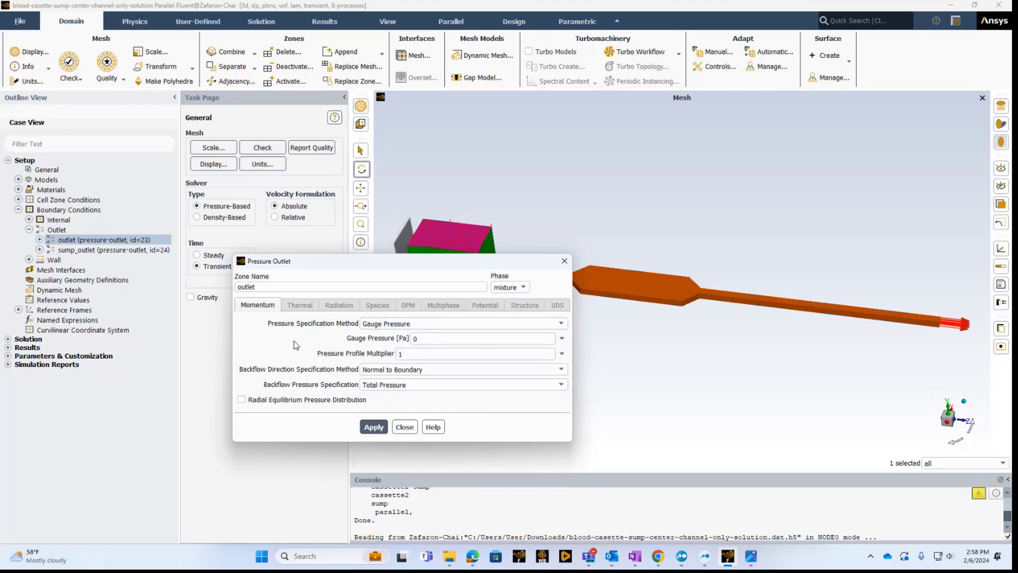
pyautogui.click(375, 428)
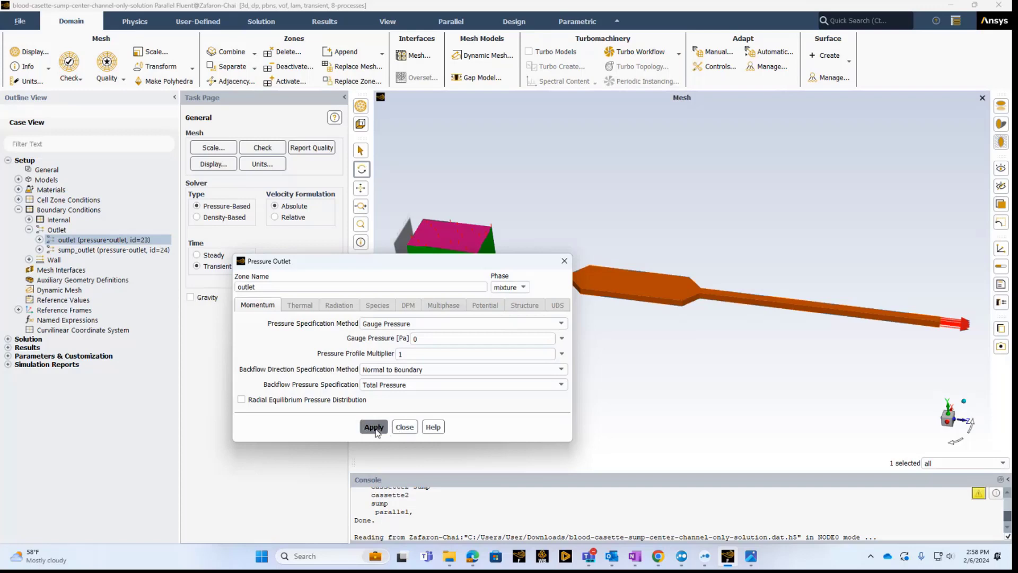
pyautogui.click(564, 261)
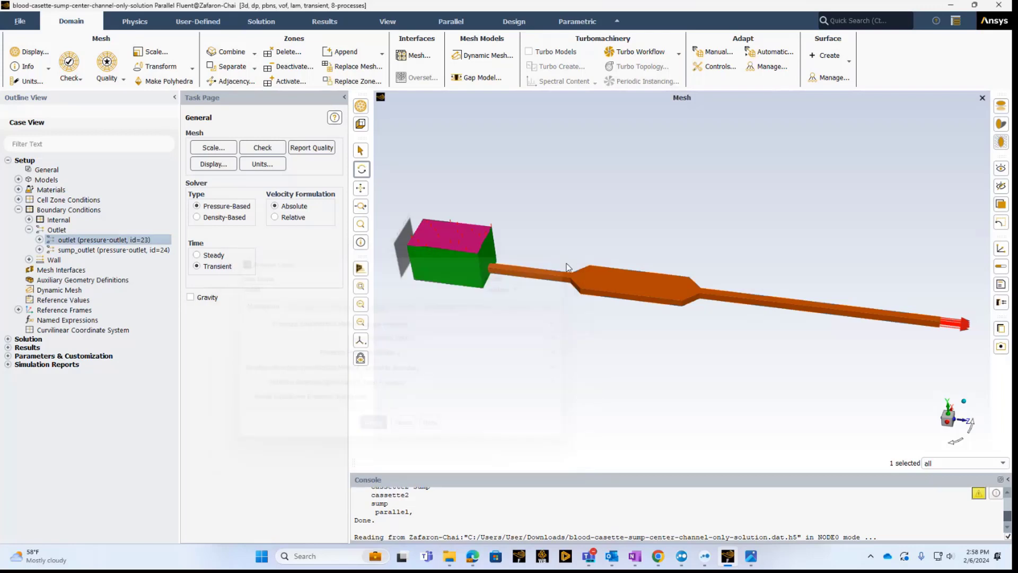
# Step: Review the sump_outlet boundary's 0 Pa gauge pressure and normal-to-boundary backflow settings
pyautogui.click(39, 249)
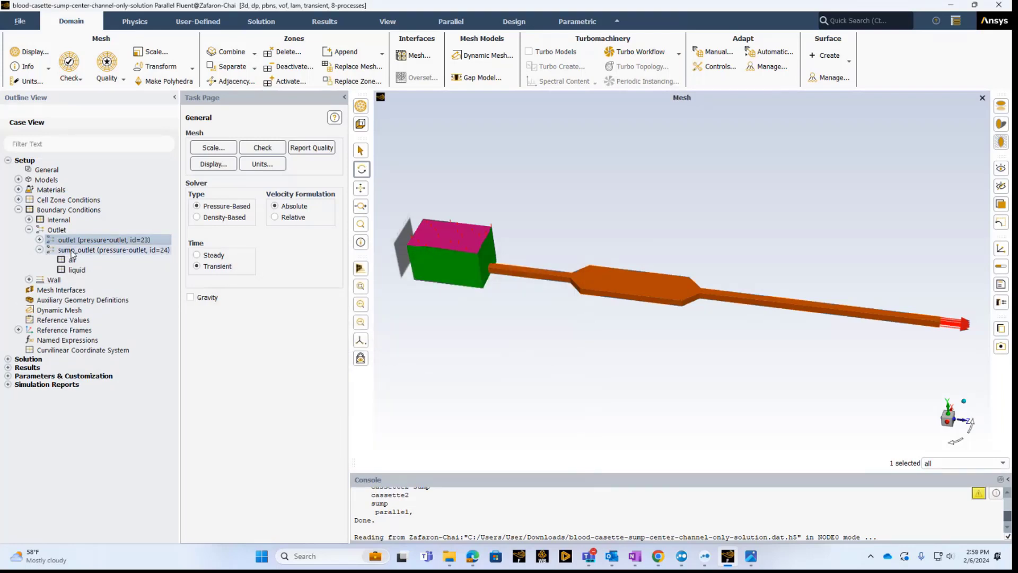
pyautogui.rightClick(71, 251)
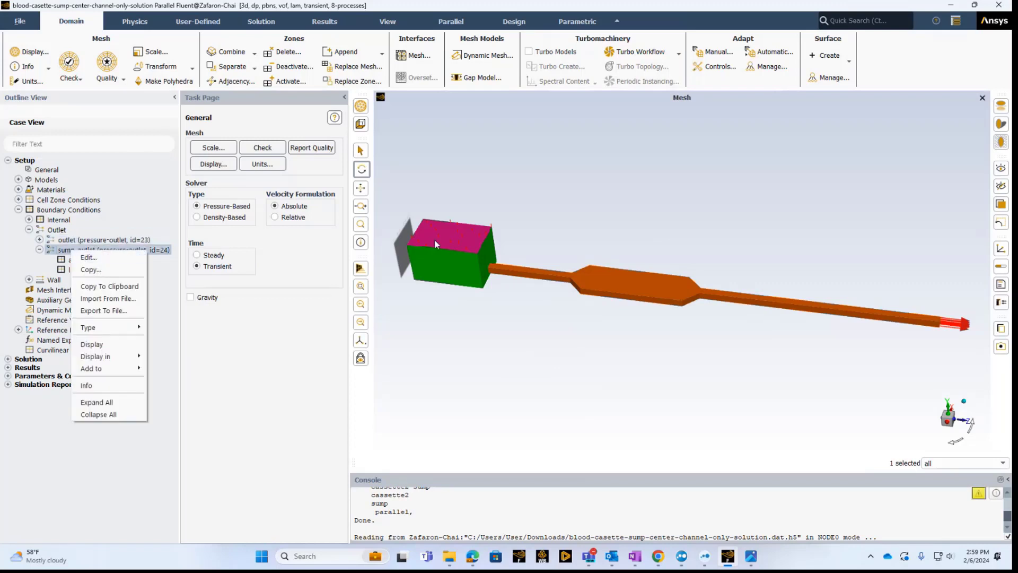
pyautogui.click(88, 257)
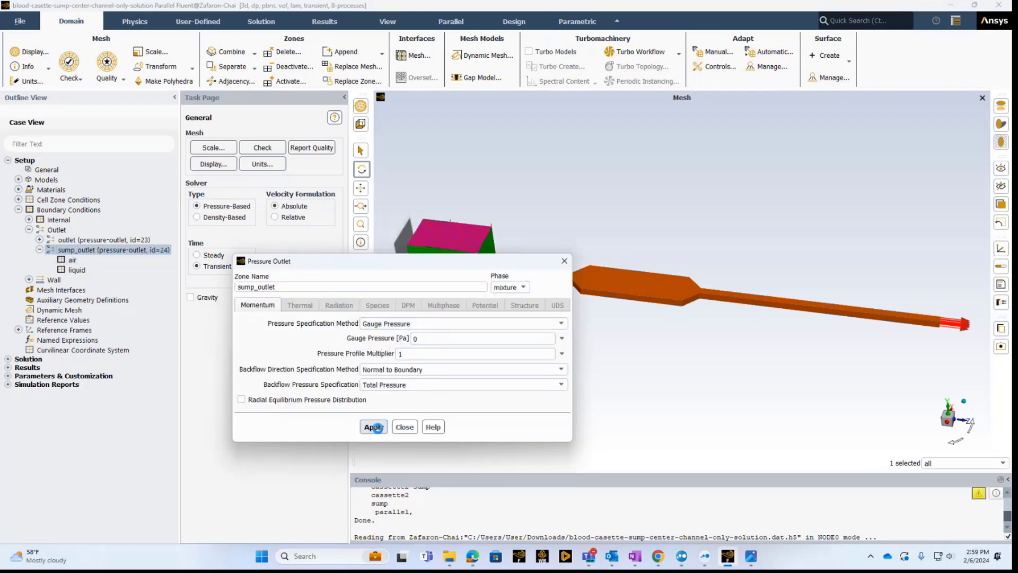
pyautogui.click(564, 261)
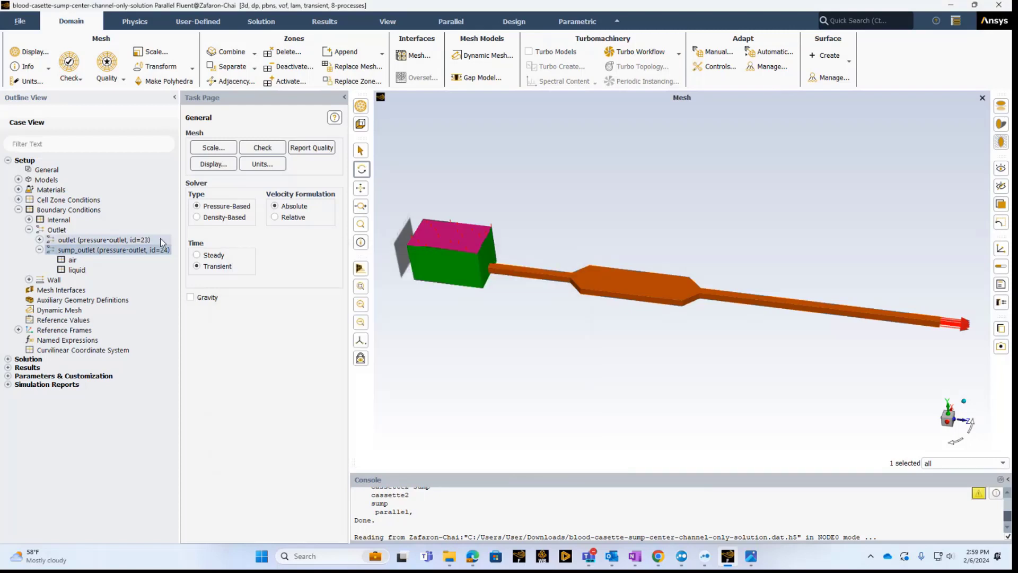
# Step: Confirm both sump_outlet and outlet remain pressure-outlet type
pyautogui.rightClick(138, 249)
pyautogui.moveTo(175, 327)
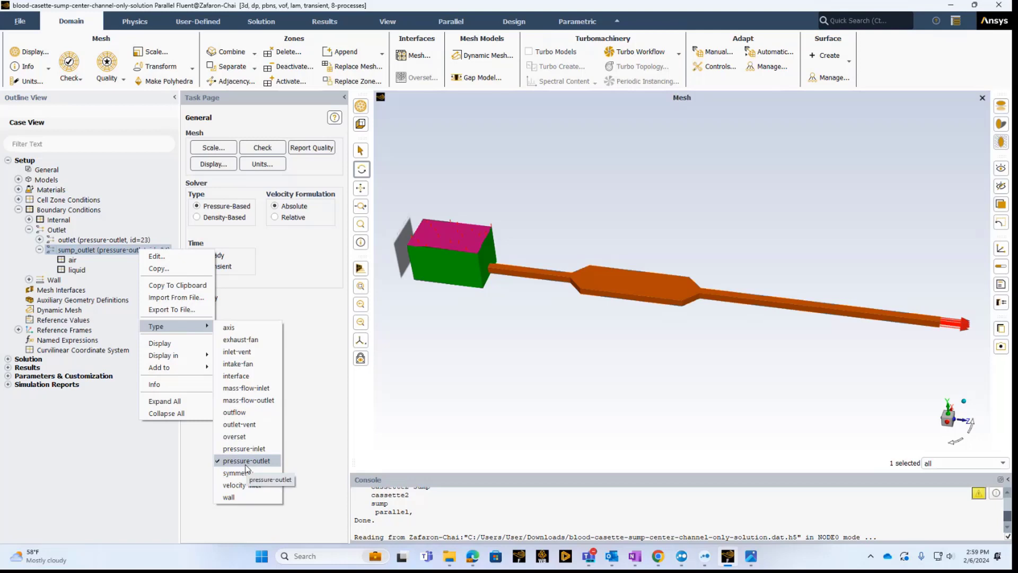
pyautogui.click(313, 413)
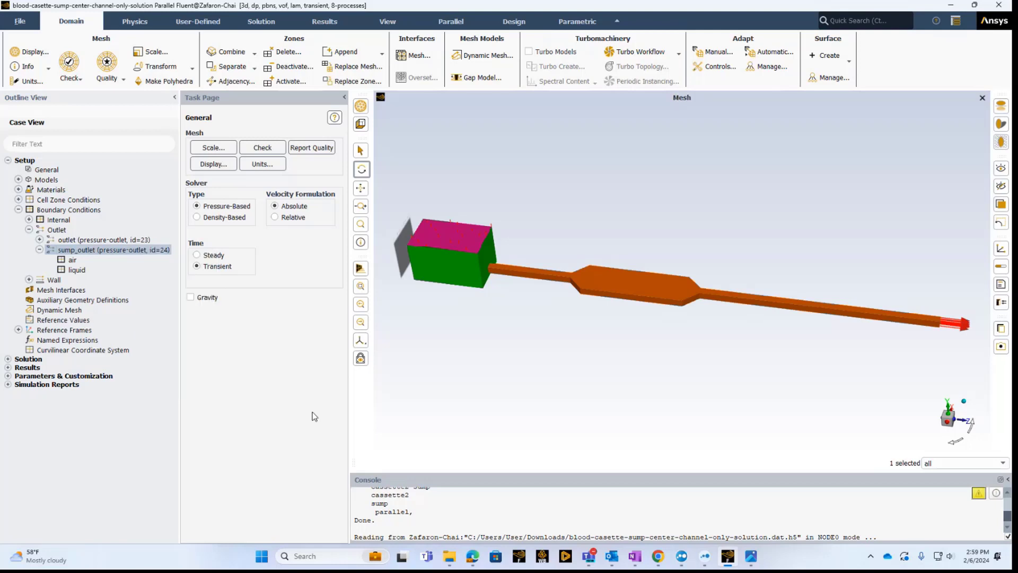
pyautogui.rightClick(133, 241)
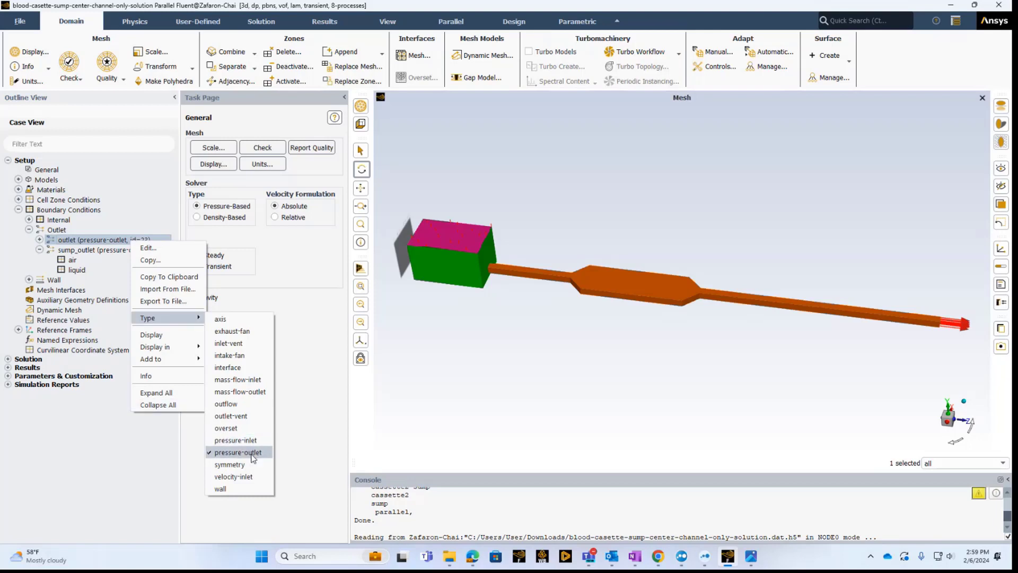
pyautogui.click(301, 390)
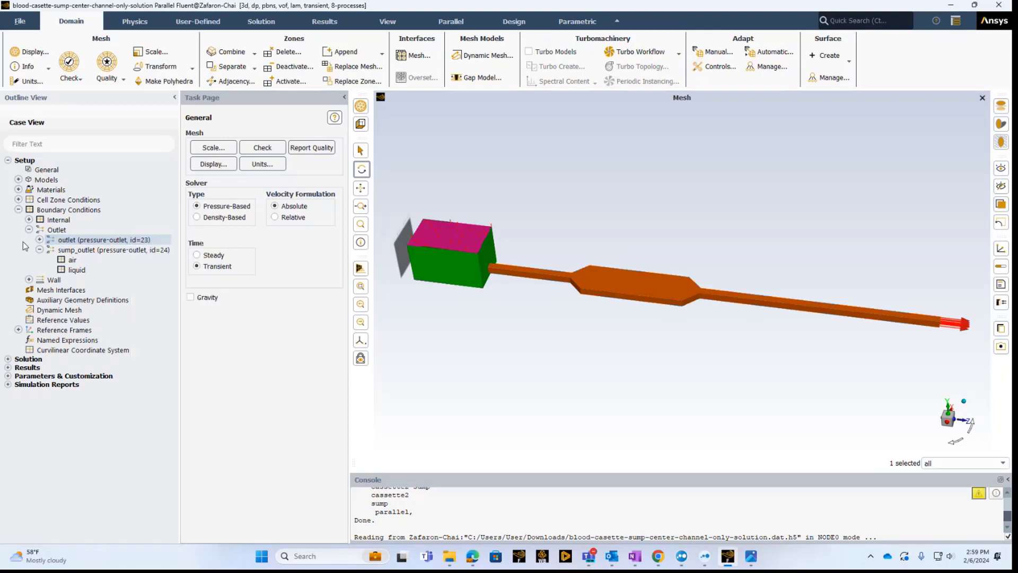
# Step: Collapse the Outlet group and list the reservoir and sump:1 wall boundaries
pyautogui.click(29, 230)
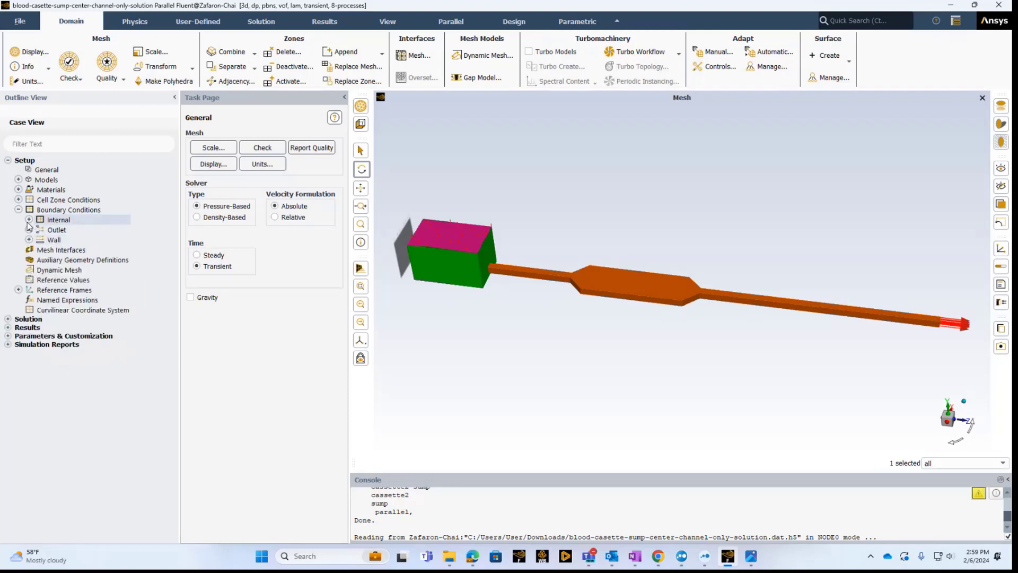
pyautogui.click(29, 229)
pyautogui.click(29, 229)
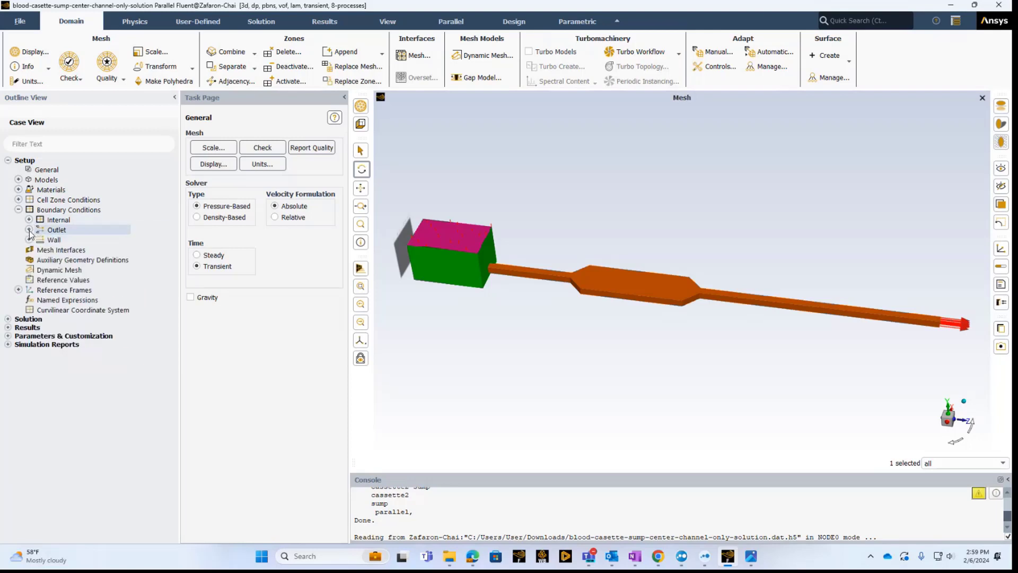
pyautogui.click(29, 240)
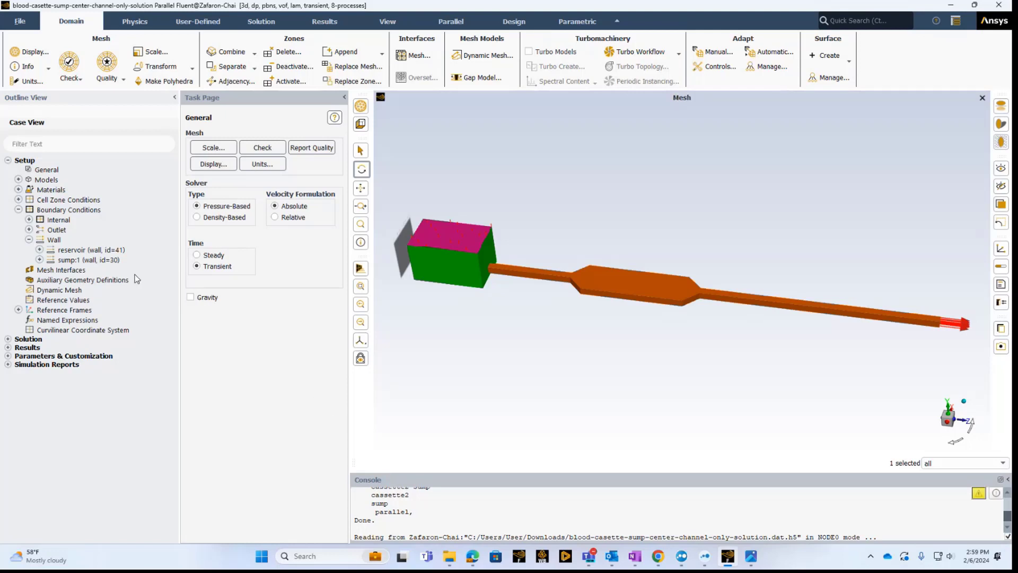
# Step: Apply a 45° liquid–air contact angle on the stationary, no-slip reservoir wall
pyautogui.click(40, 250)
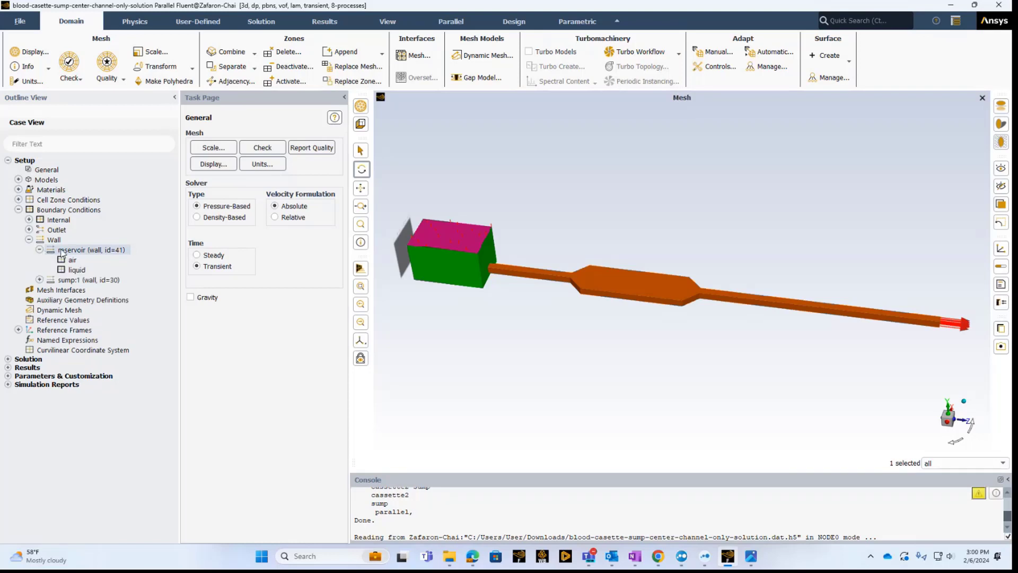
pyautogui.rightClick(61, 253)
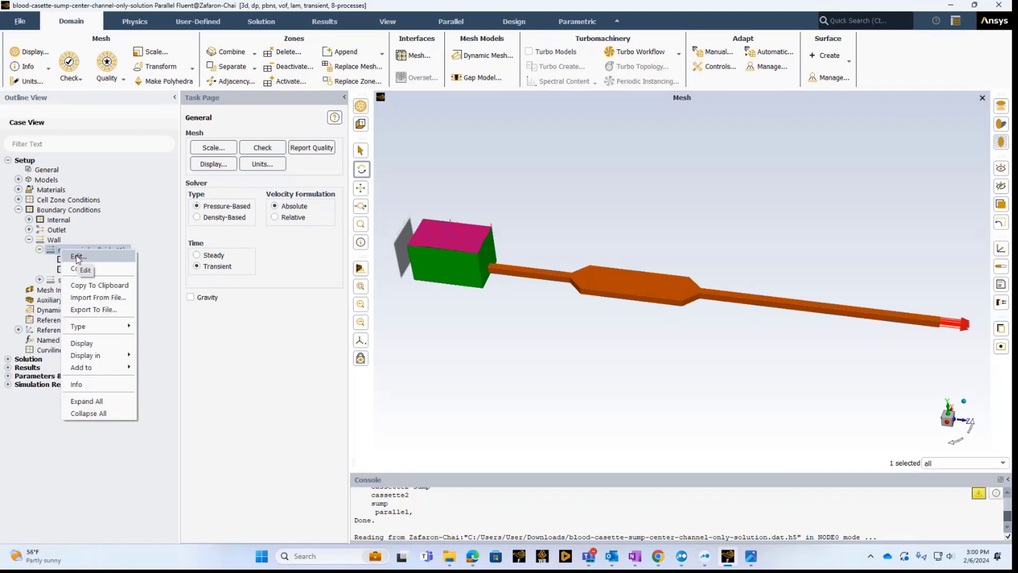
pyautogui.click(102, 209)
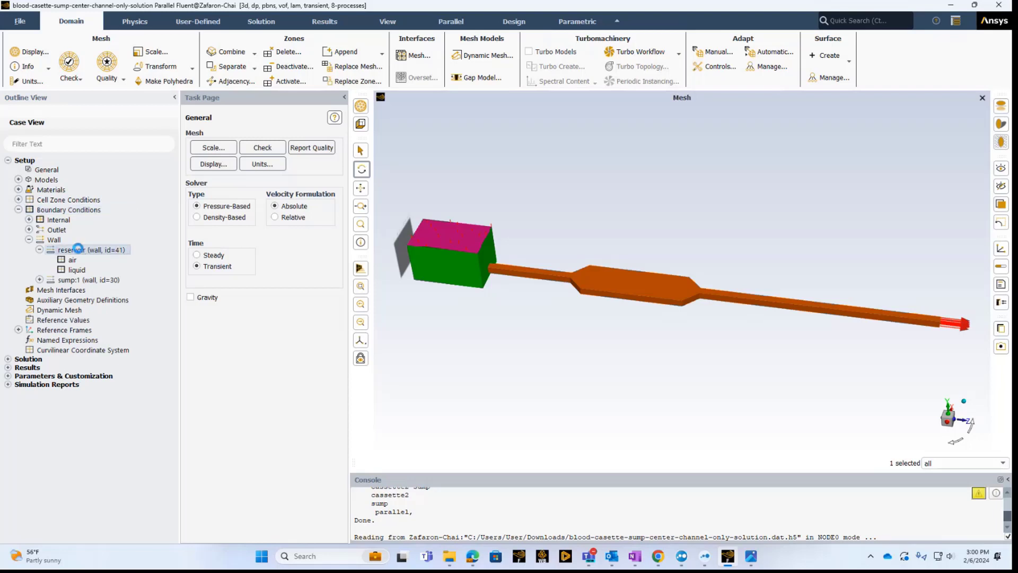
pyautogui.rightClick(80, 250)
pyautogui.click(94, 257)
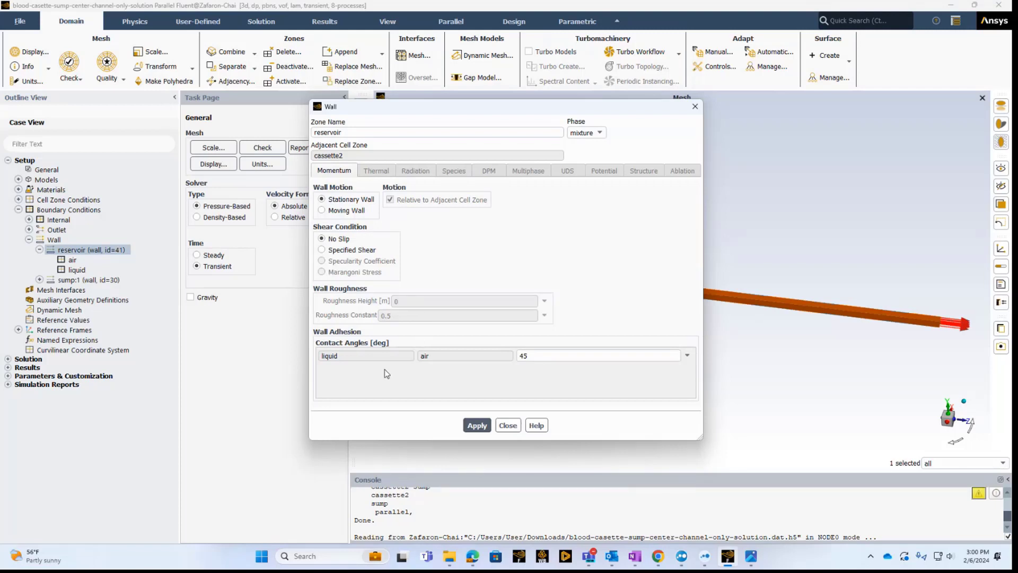
pyautogui.click(558, 359)
pyautogui.click(688, 356)
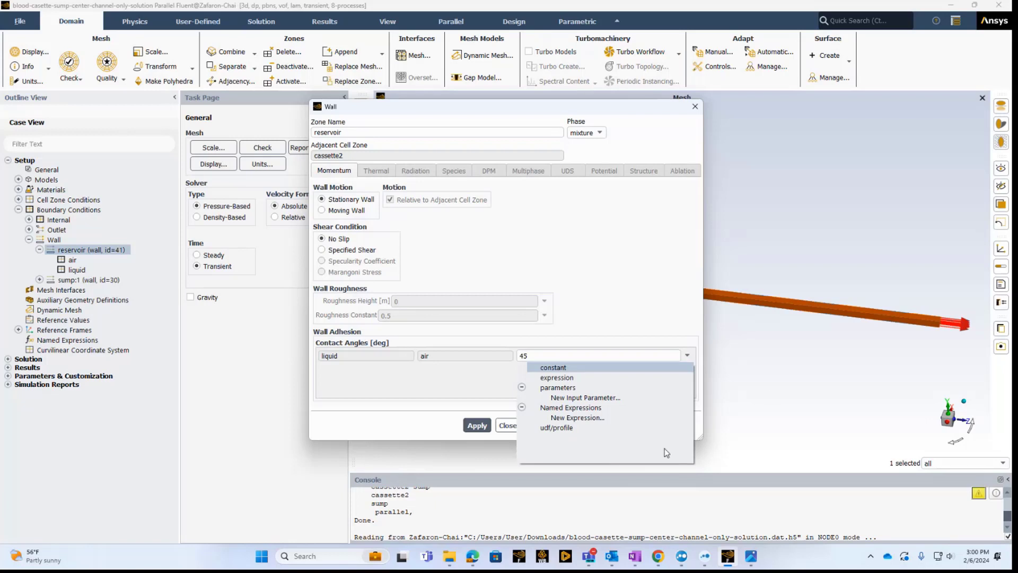
pyautogui.click(431, 378)
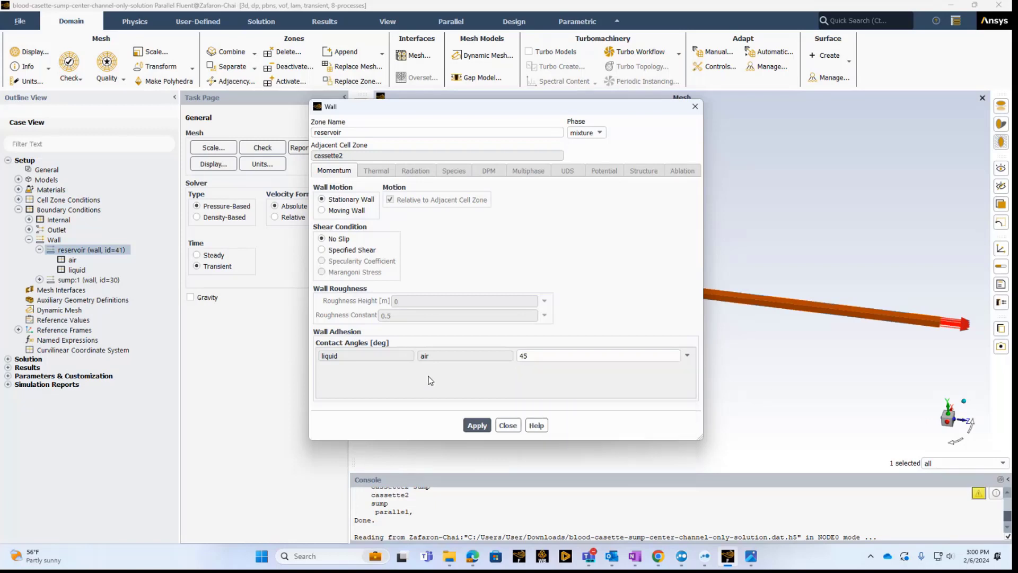
pyautogui.click(475, 426)
pyautogui.click(480, 426)
pyautogui.click(508, 425)
# Step: Open the sump:1 wall settings for its roughly 90° liquid–air contact angle, then close them
pyautogui.click(103, 283)
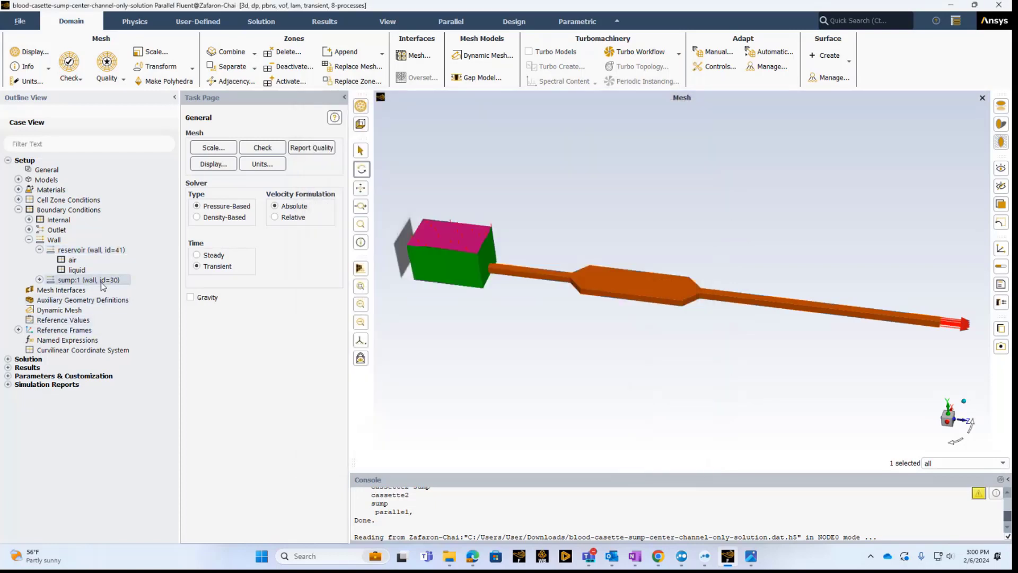
pyautogui.rightClick(103, 284)
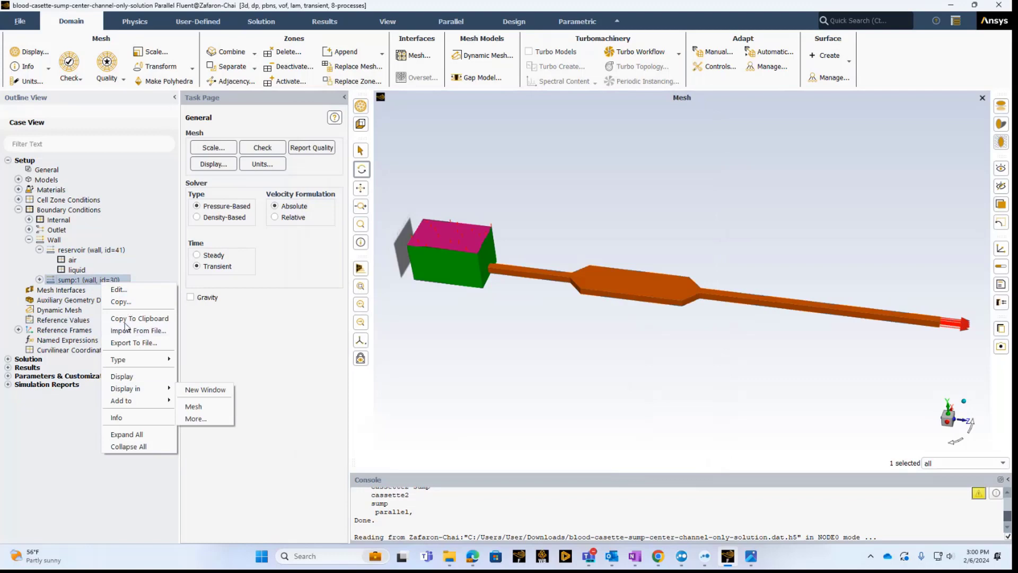
pyautogui.click(128, 290)
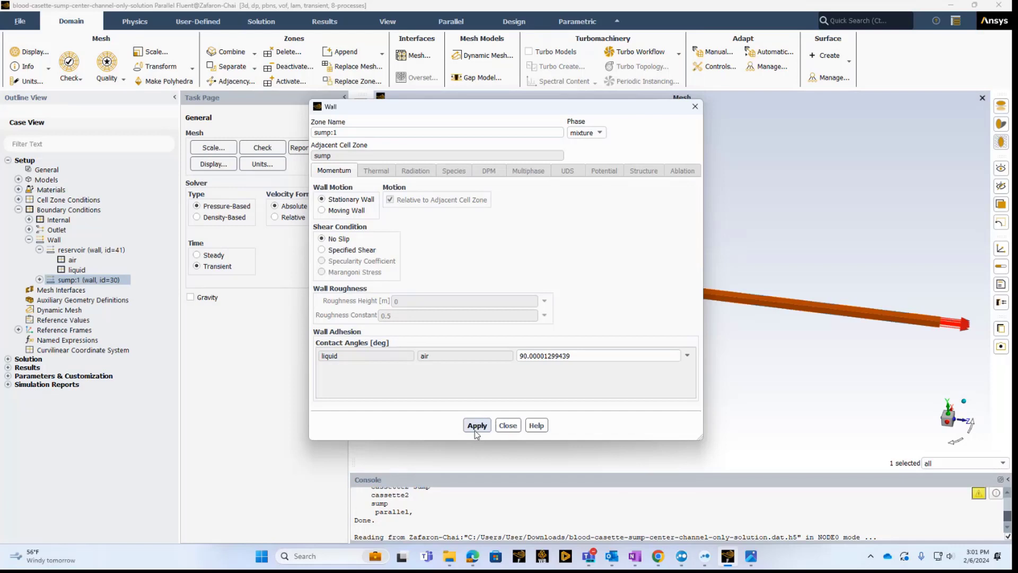
pyautogui.click(696, 106)
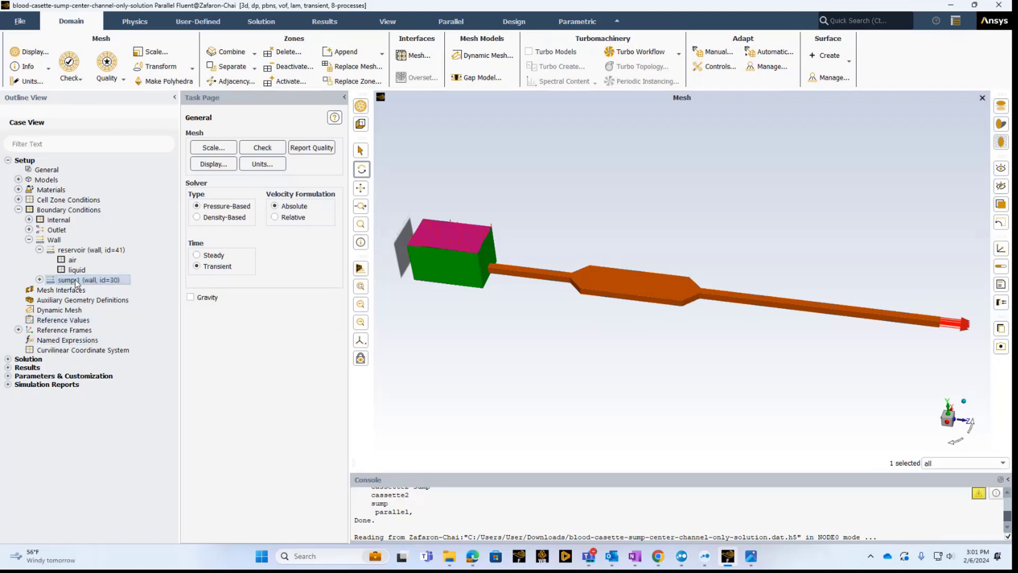
pyautogui.click(29, 240)
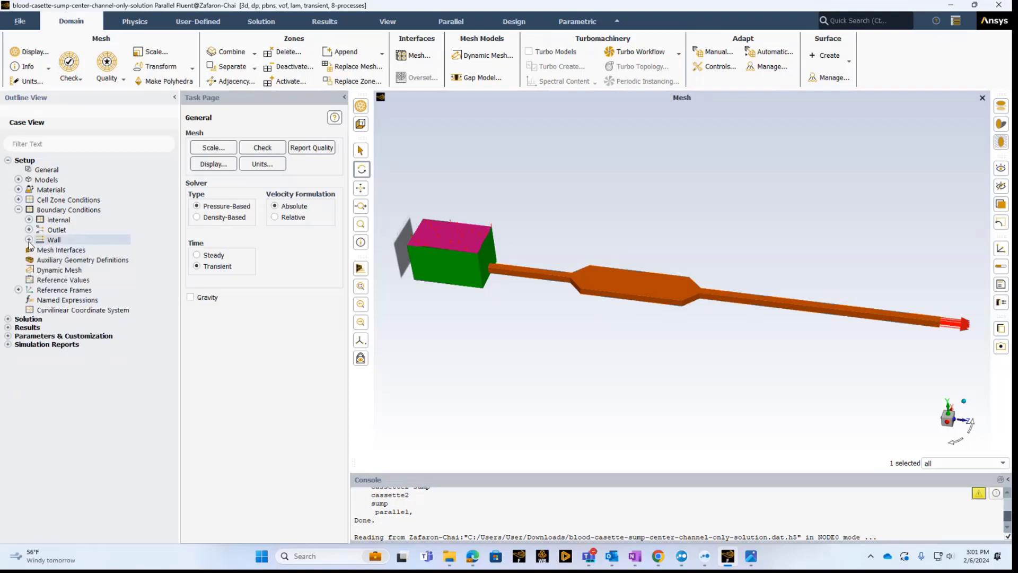
pyautogui.click(18, 210)
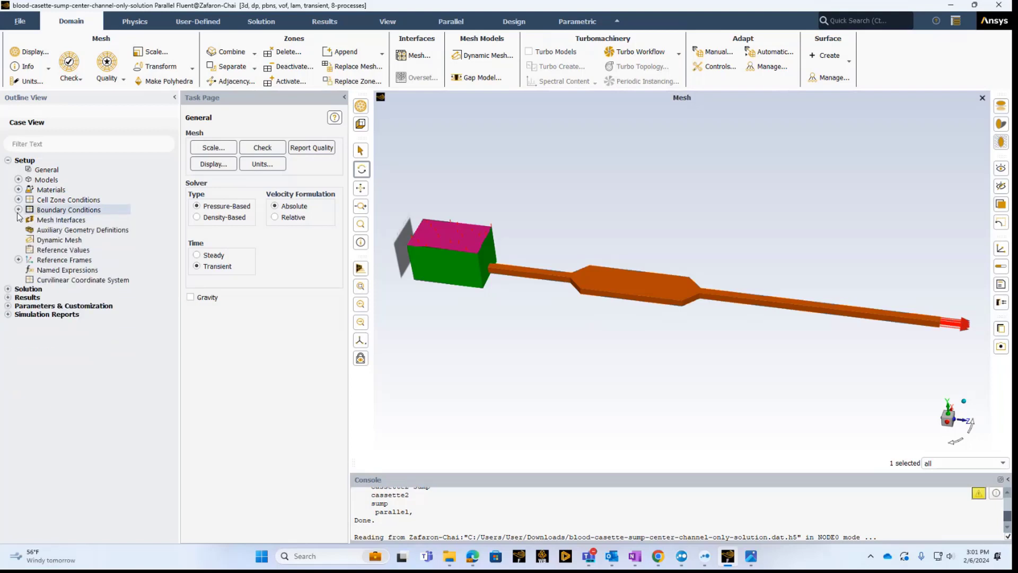
pyautogui.click(720, 53)
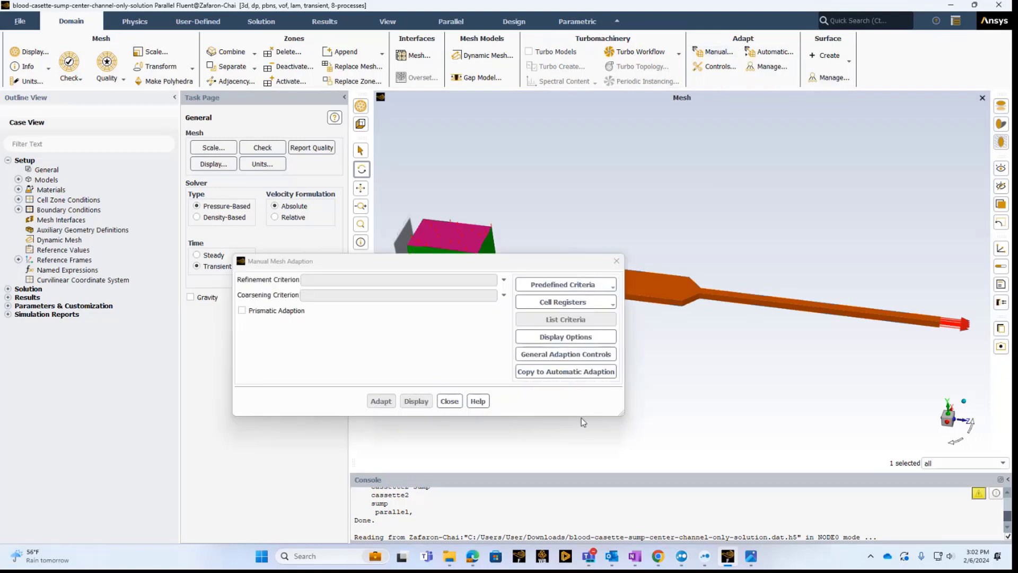
pyautogui.click(614, 306)
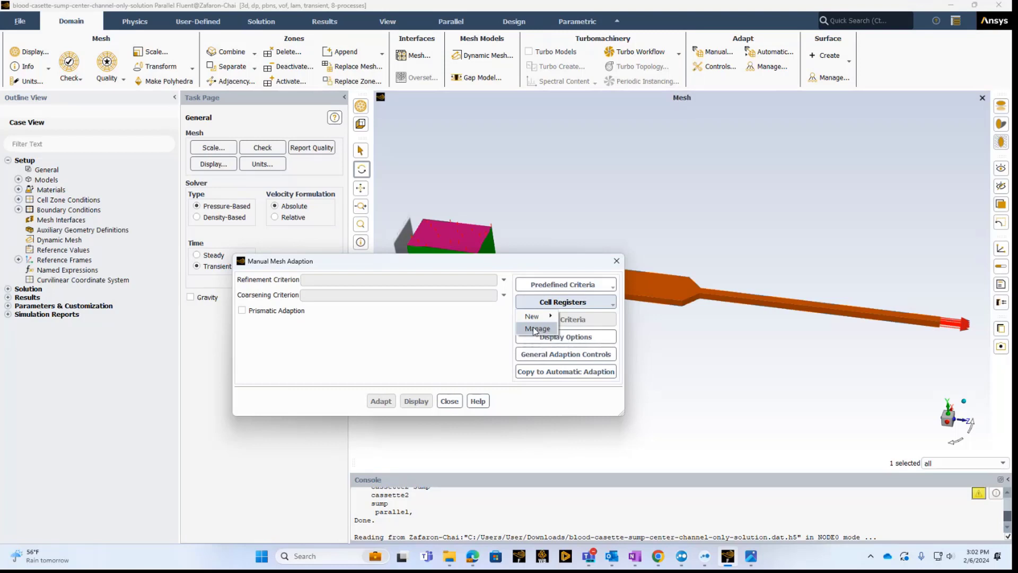
pyautogui.click(535, 329)
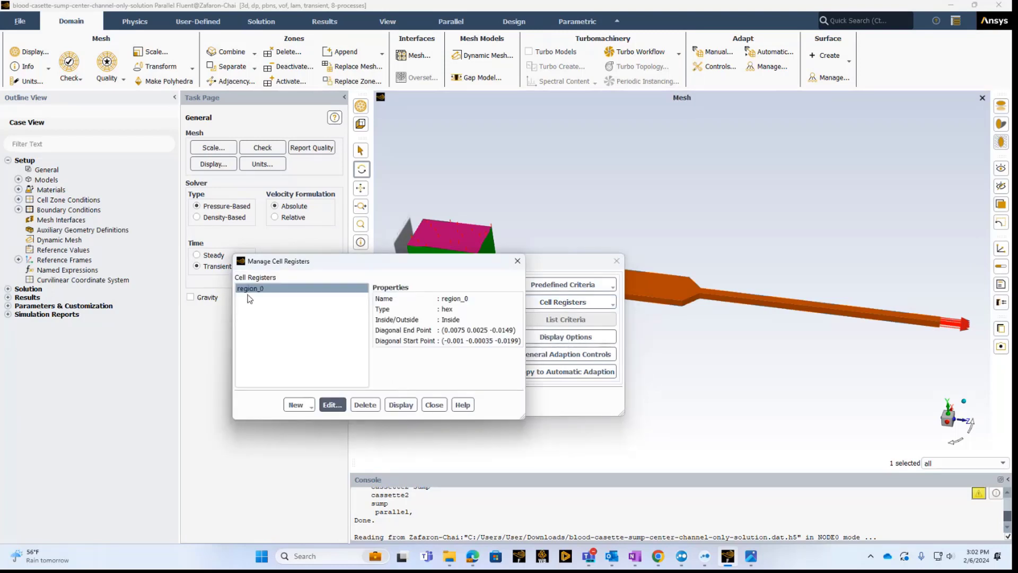
pyautogui.click(332, 405)
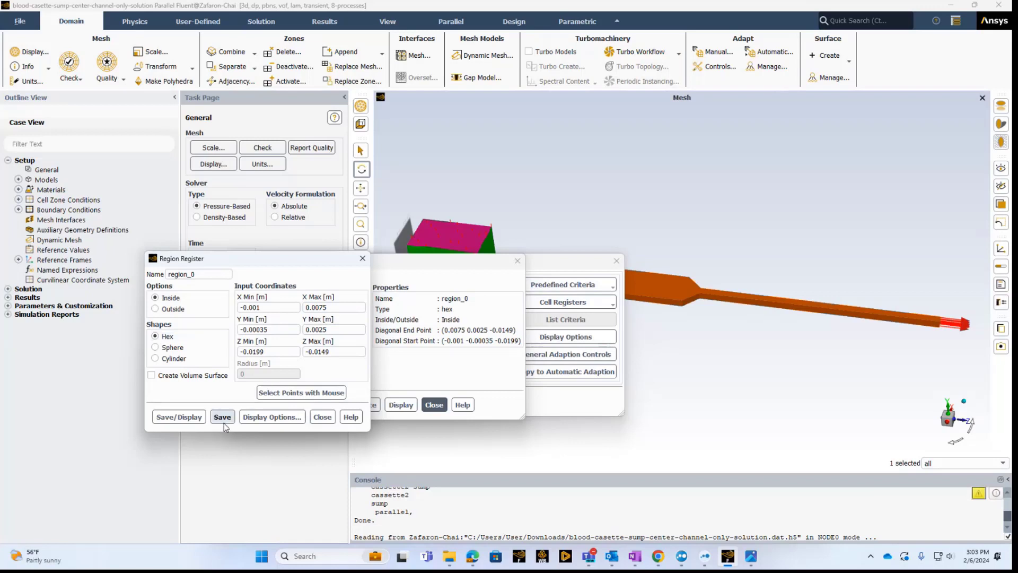
pyautogui.click(362, 259)
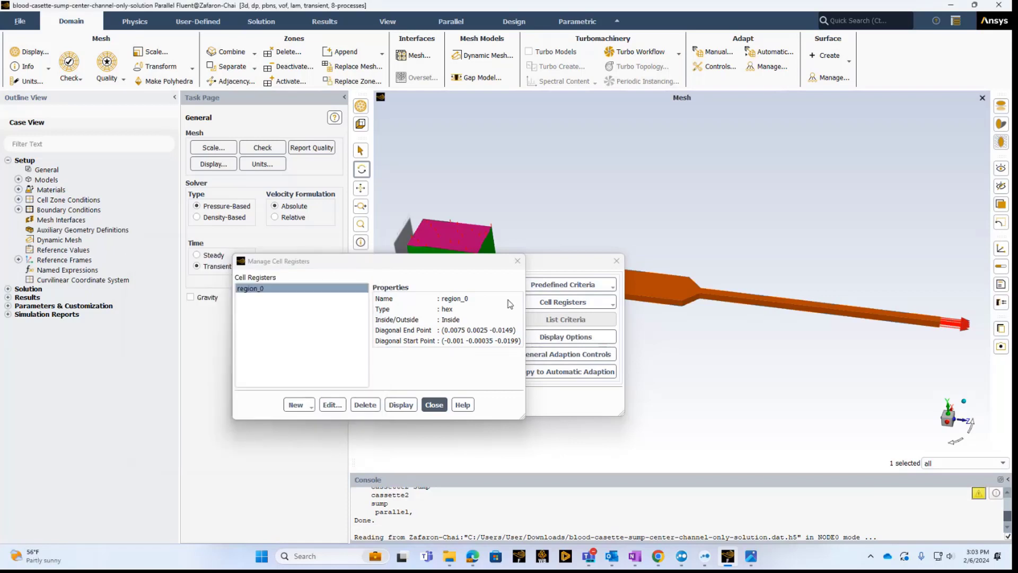
pyautogui.click(517, 261)
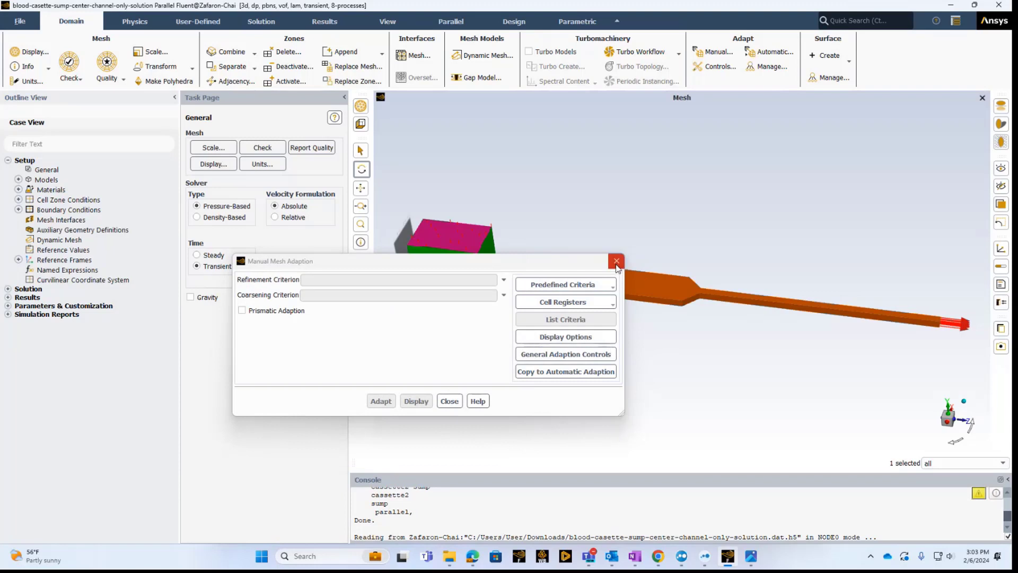
pyautogui.click(617, 262)
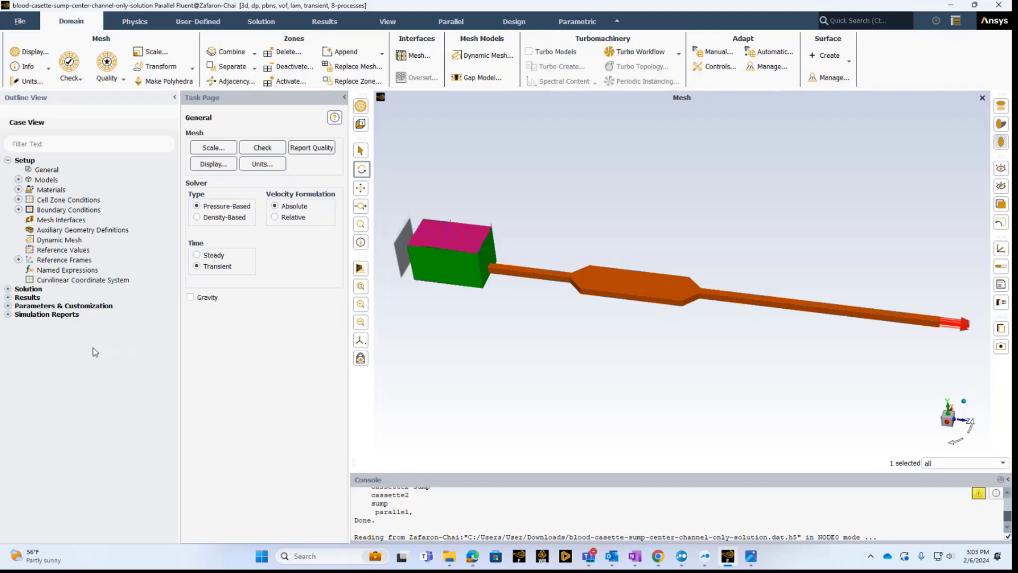
# Step: Show Solution Methods: SIMPLE, PRESTO! pressure, Second Order Upwind momentum, Geo-Reconstruct volume fraction
pyautogui.click(8, 288)
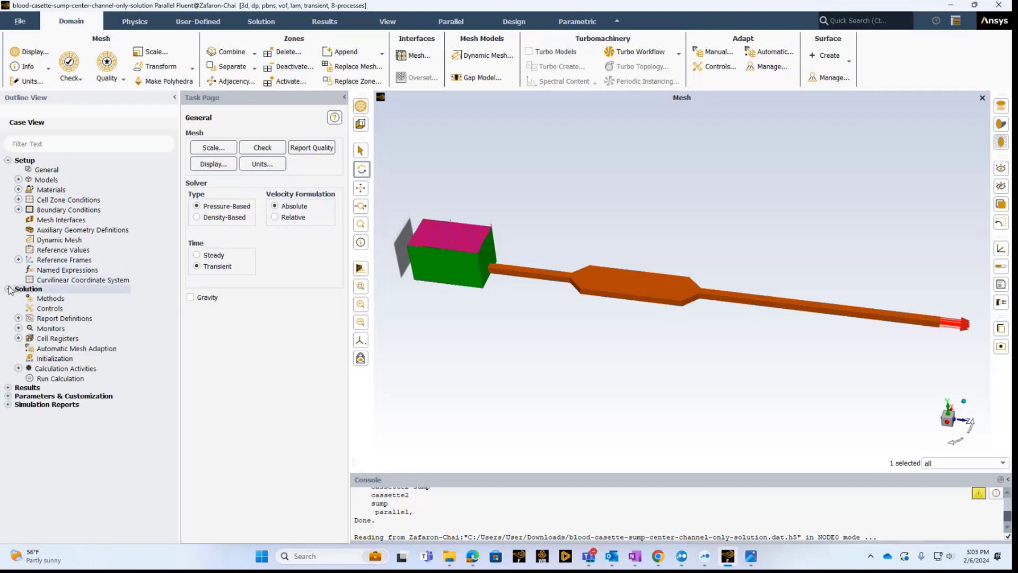
pyautogui.click(60, 299)
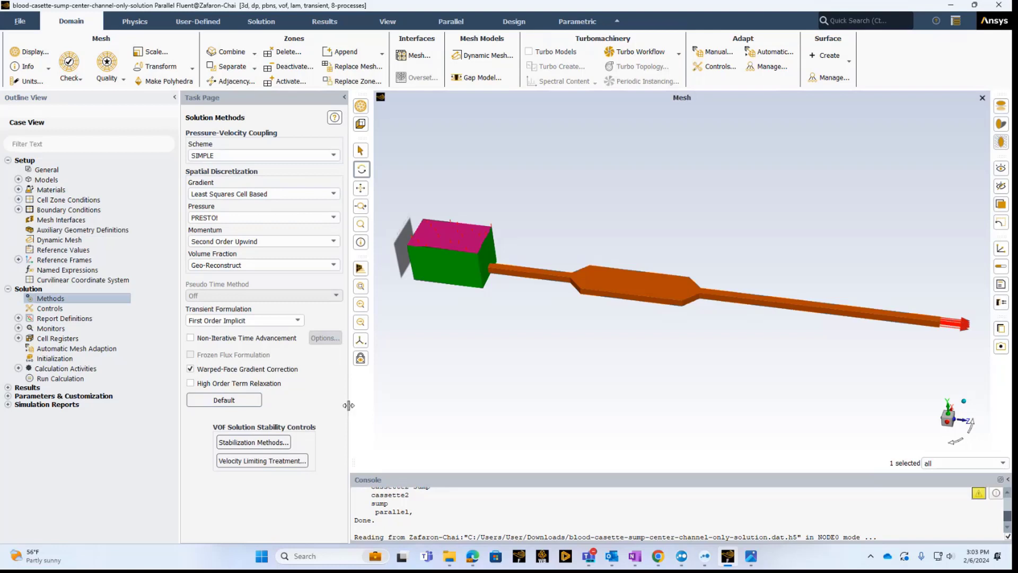
pyautogui.moveTo(348, 404); pyautogui.dragTo(392, 405)
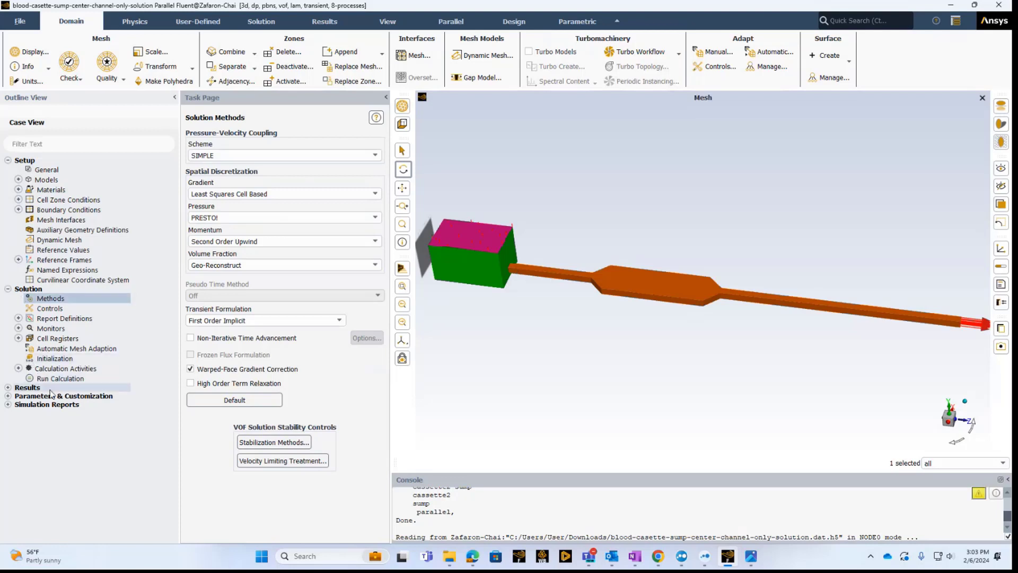
# Step: Standard-initialize the flow with zero gauge pressure, velocities and liquid volume fraction, skipping any patch
pyautogui.click(49, 359)
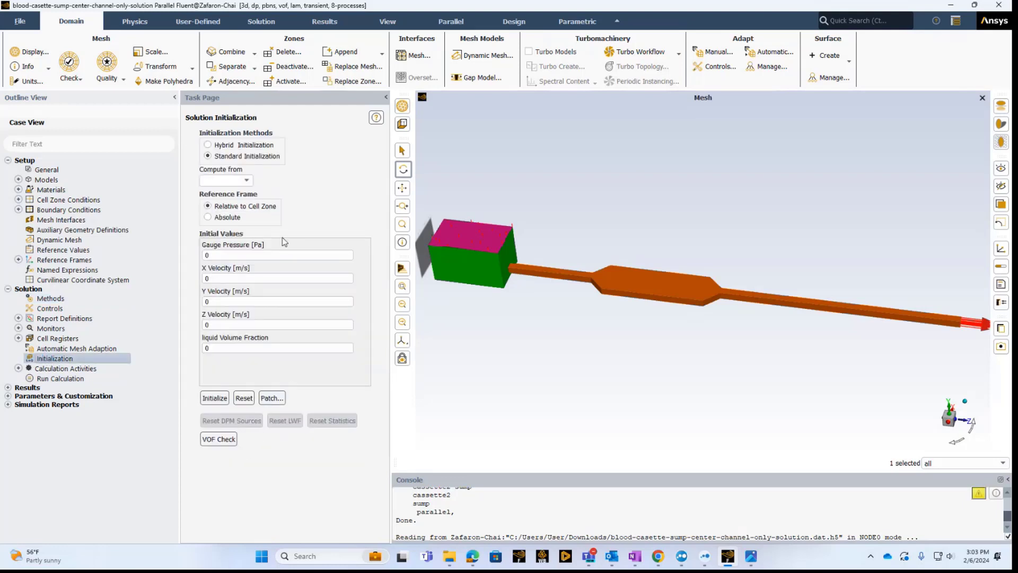
pyautogui.click(272, 398)
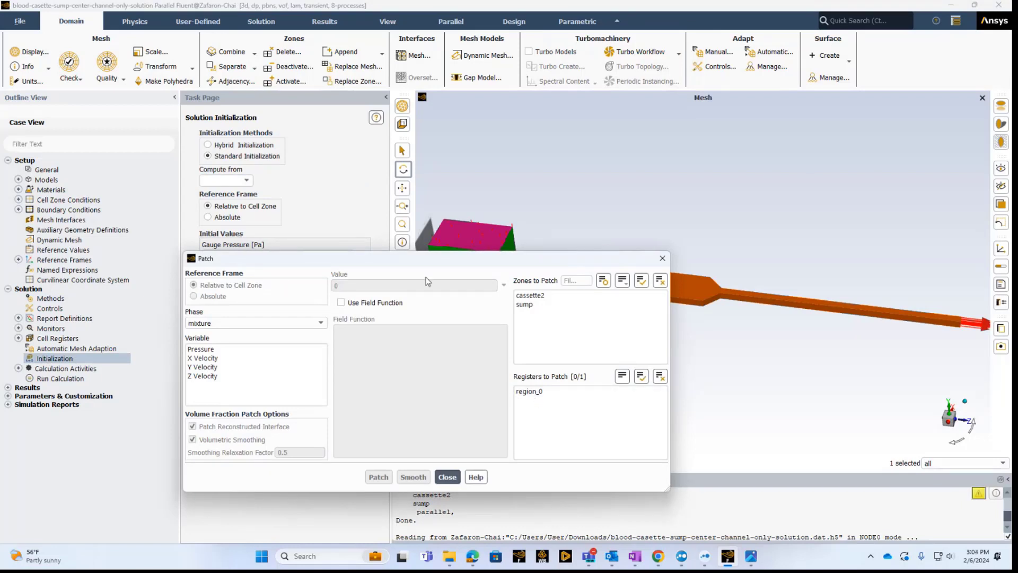
pyautogui.click(663, 258)
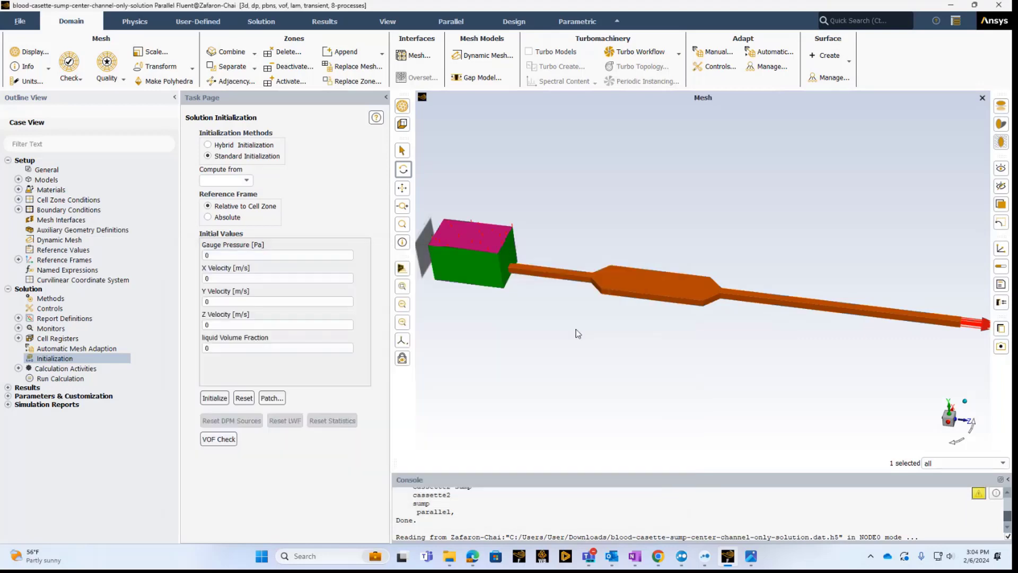
pyautogui.click(217, 400)
# Step: Show the Run Calculation settings: 100000 time steps of 1e-5 s, 20 iterations per step
pyautogui.click(71, 380)
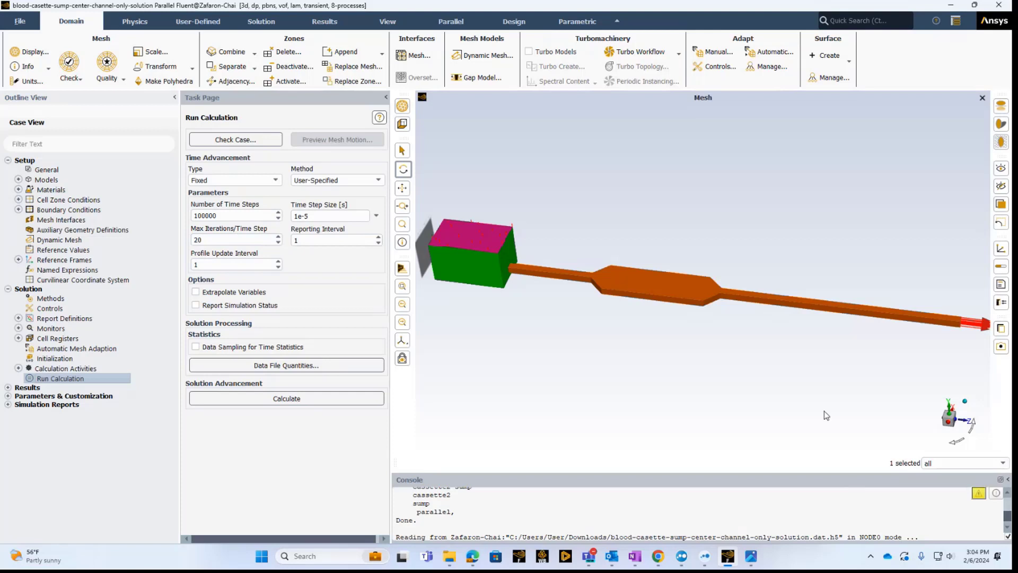
pyautogui.moveTo(755, 562)
# Step: Open microfluidic_image.png in Photos, showing the channel filling from 0 s to 0.225 s
pyautogui.click(753, 558)
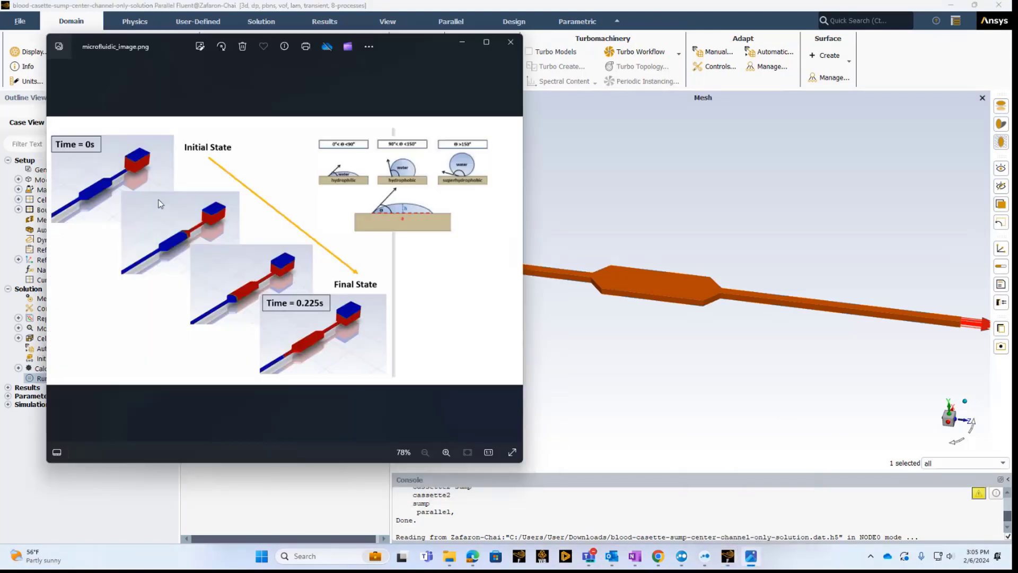